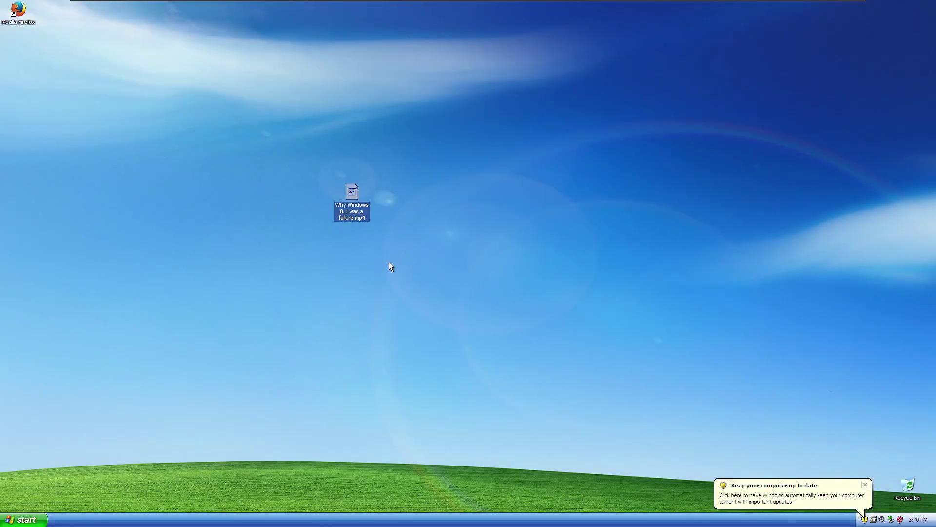
# - Change 'Why Windows 8.1 was a failure.mp4' Properties so it opens with Windows Media Player
pyautogui.click(382, 217)
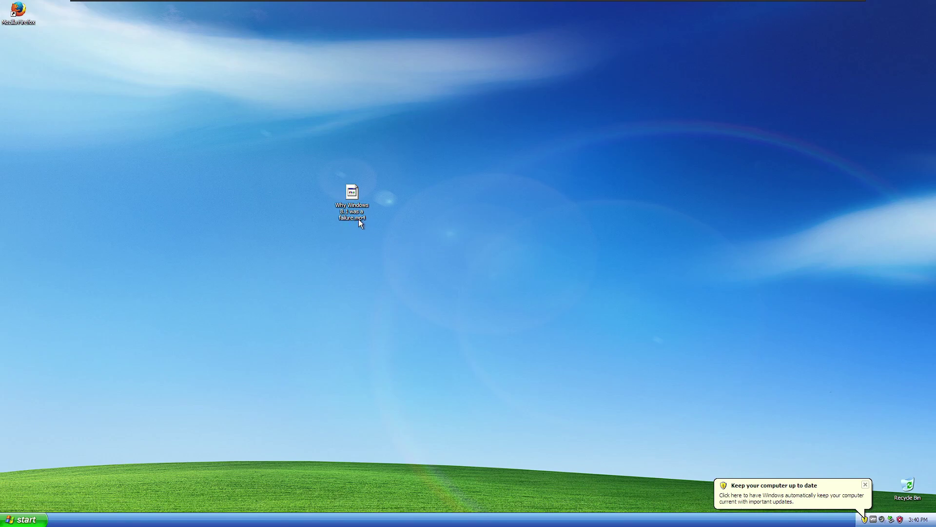
pyautogui.moveTo(359, 219)
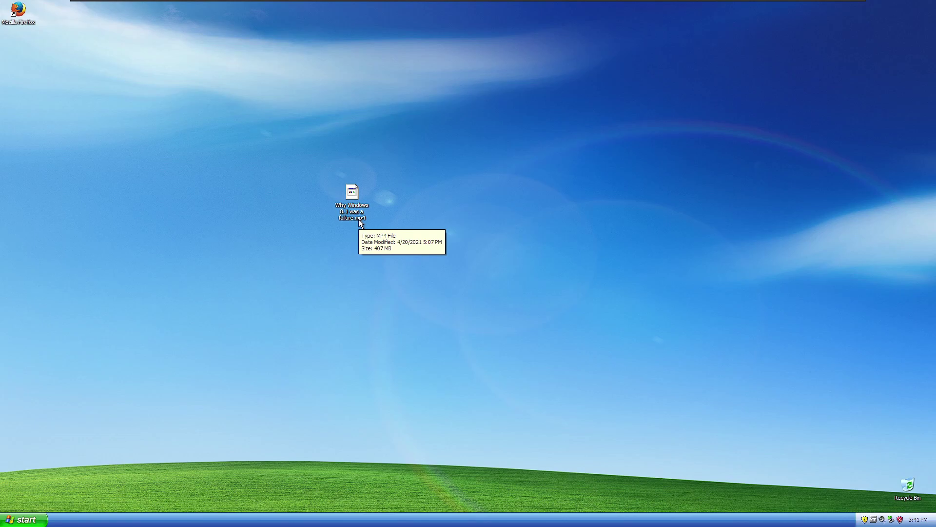
pyautogui.click(352, 191)
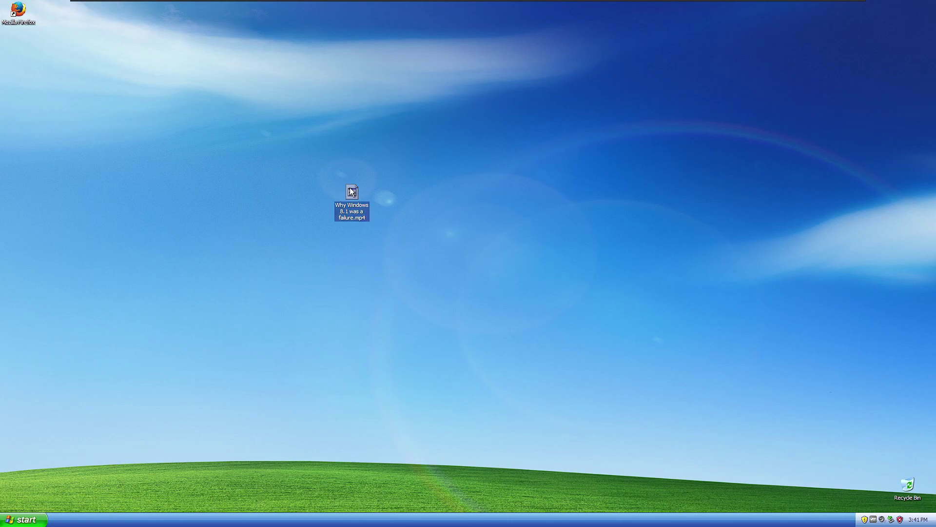
pyautogui.rightClick(352, 191)
pyautogui.click(388, 271)
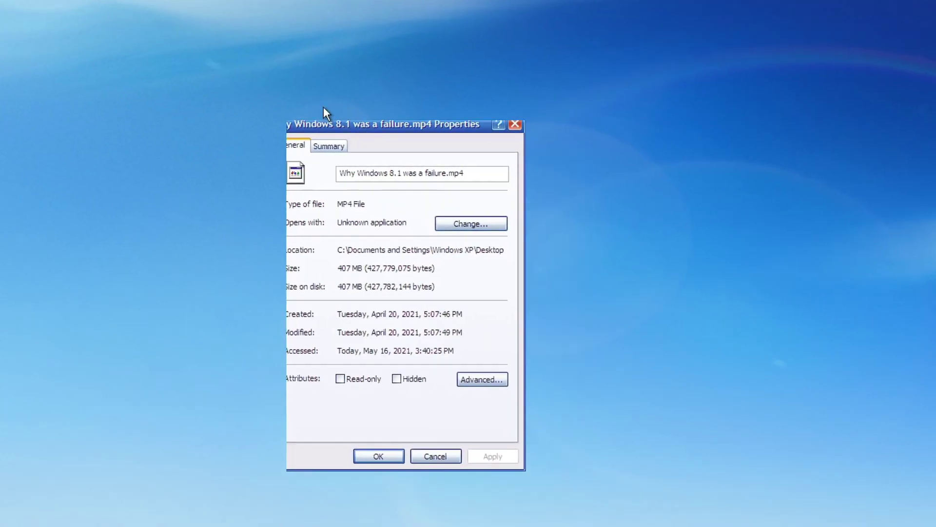
pyautogui.moveTo(323, 107); pyautogui.dragTo(228, 22)
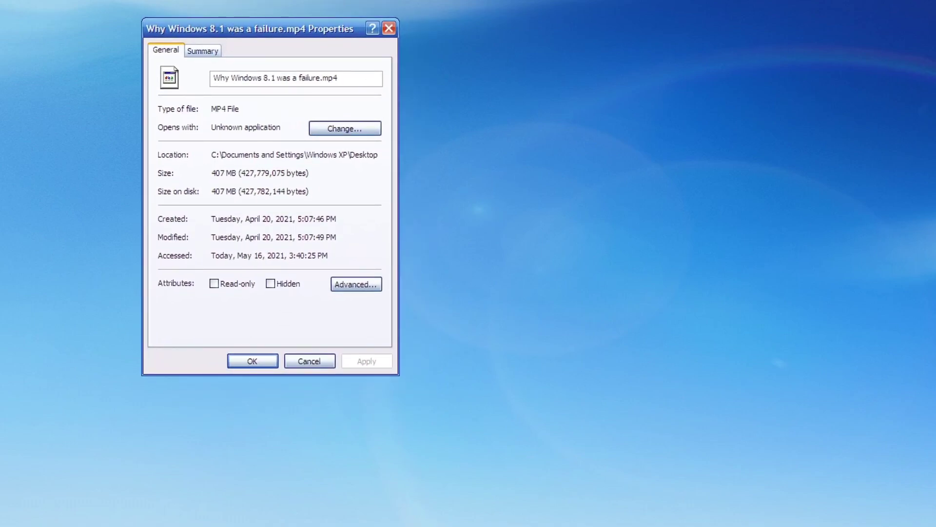
pyautogui.click(322, 128)
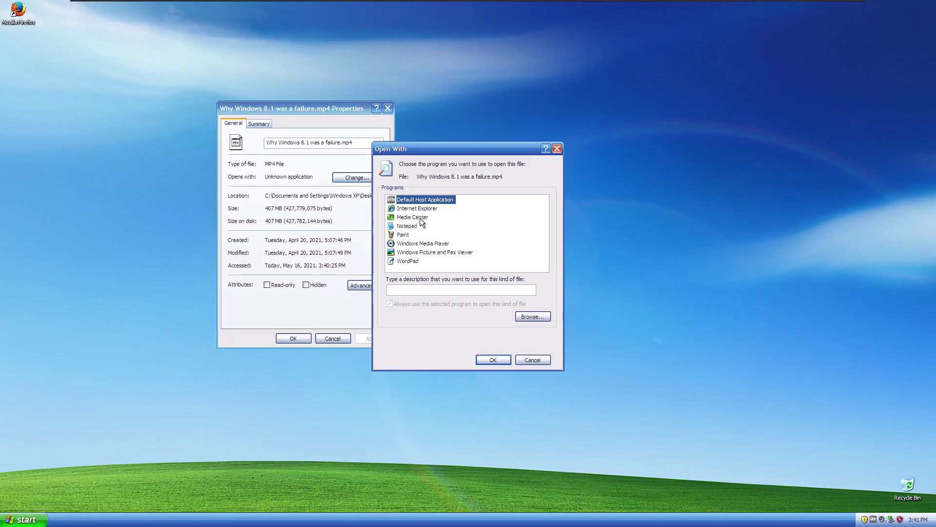
pyautogui.click(421, 243)
pyautogui.click(485, 361)
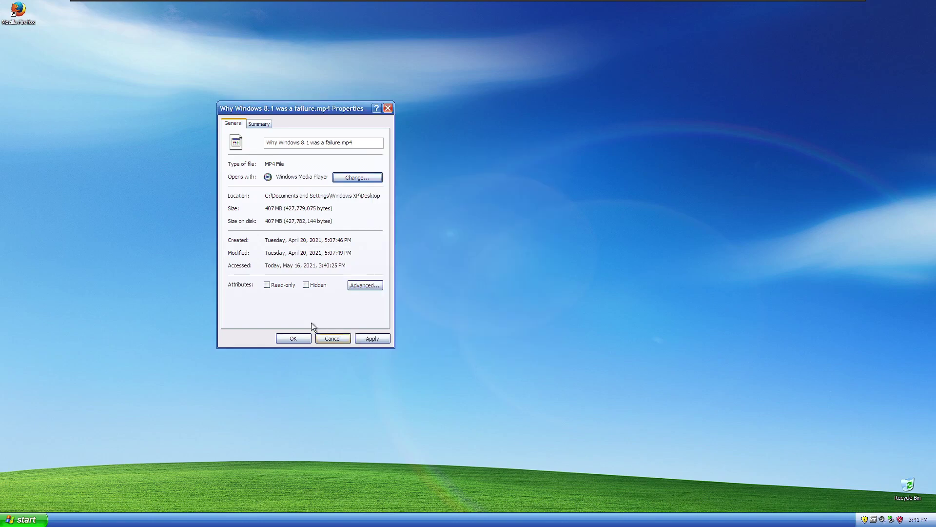
pyautogui.click(291, 338)
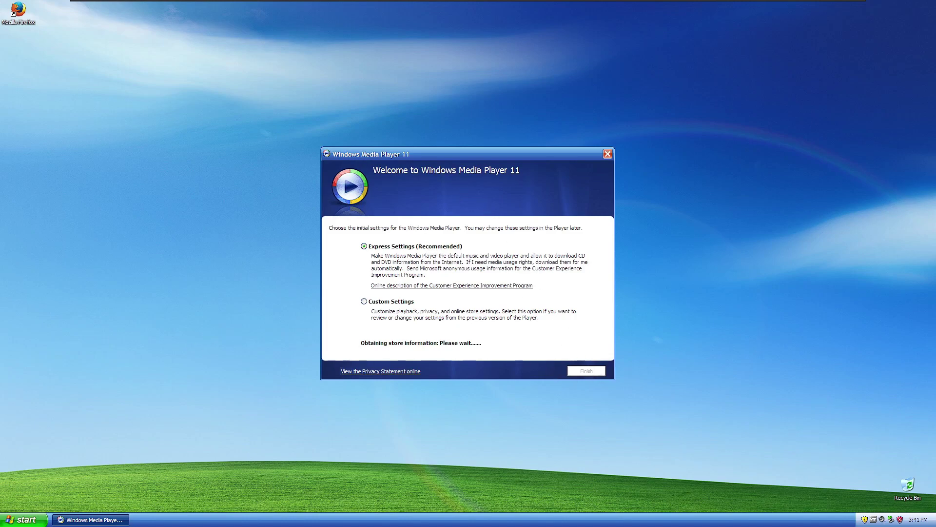
# - Finish Windows Media Player 11's first-run setup, keeping the Express Settings
pyautogui.click(22, 519)
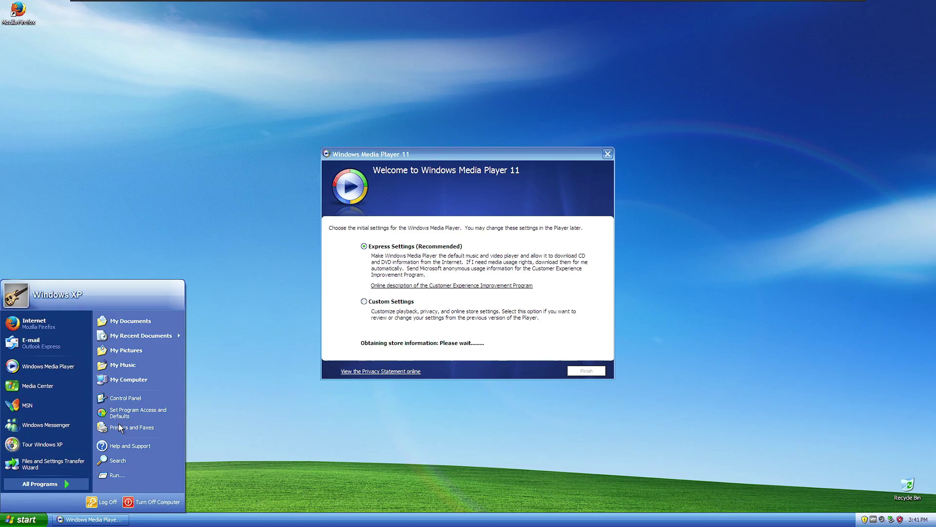
pyautogui.moveTo(68, 483)
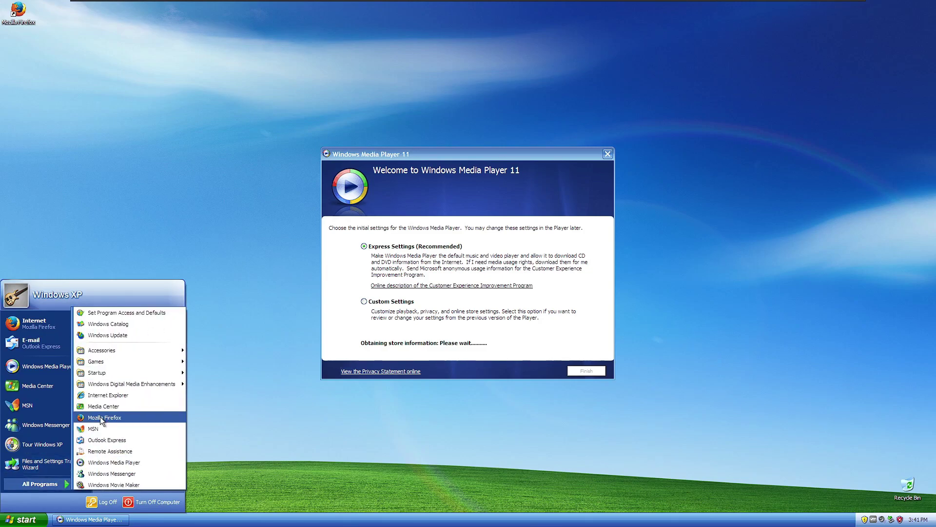
pyautogui.click(524, 370)
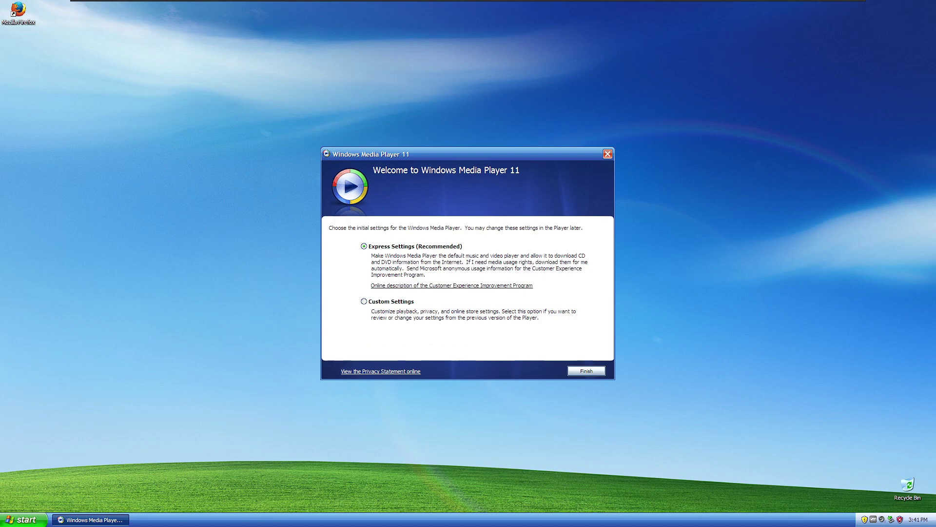
pyautogui.click(577, 371)
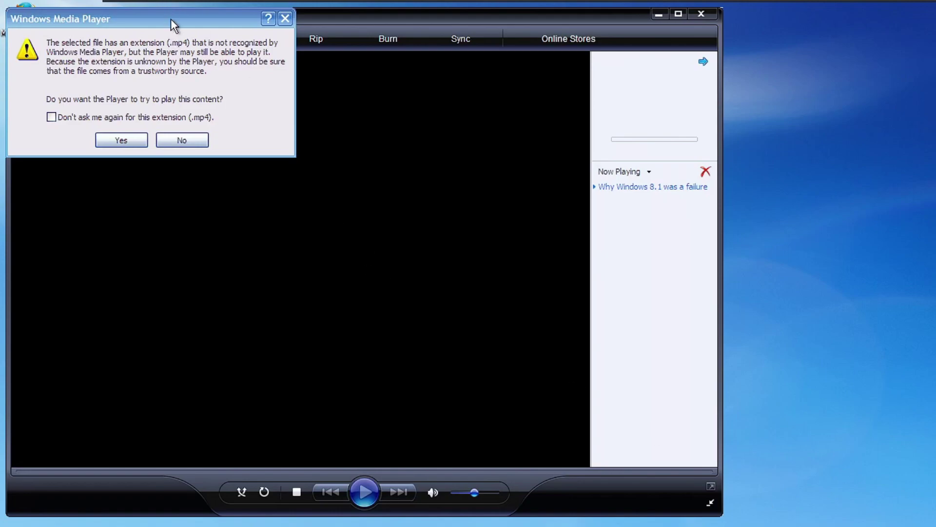
pyautogui.moveTo(171, 19); pyautogui.dragTo(192, 50)
pyautogui.click(151, 175)
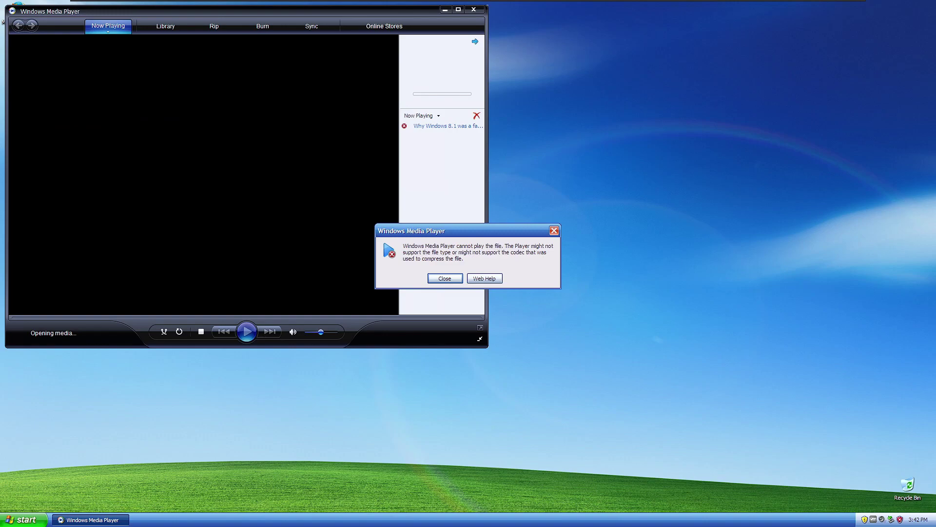
pyautogui.click(451, 278)
pyautogui.click(474, 9)
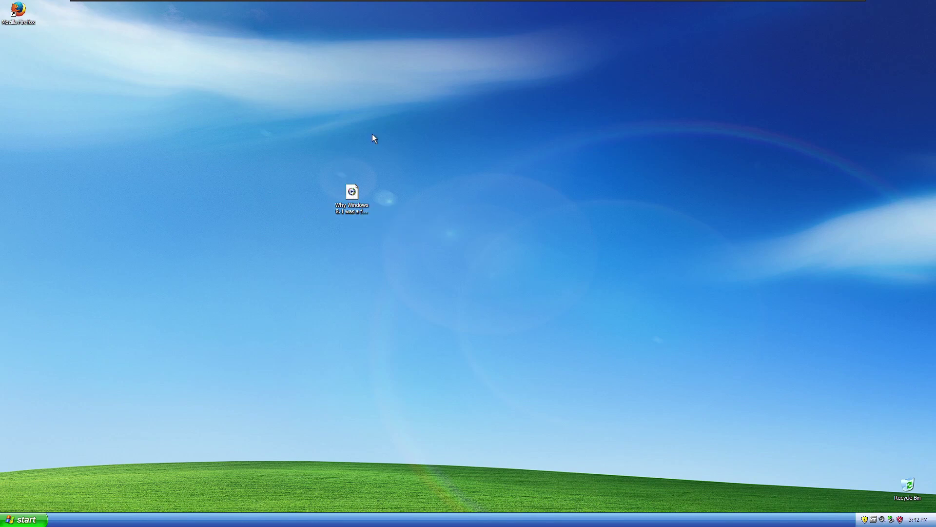
# - Launch Firefox with a fresh new tab, closing the Restore Session tab
pyautogui.doubleClick(18, 12)
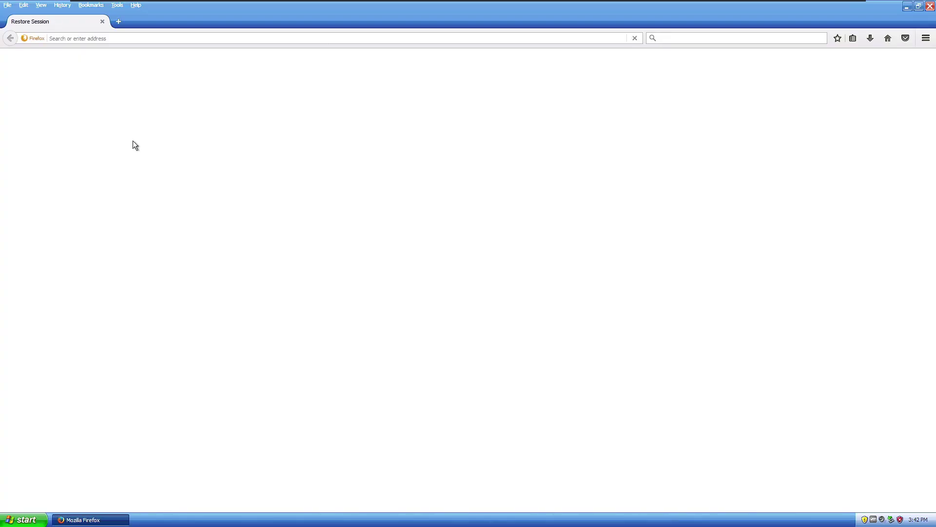
pyautogui.click(118, 22)
pyautogui.click(103, 22)
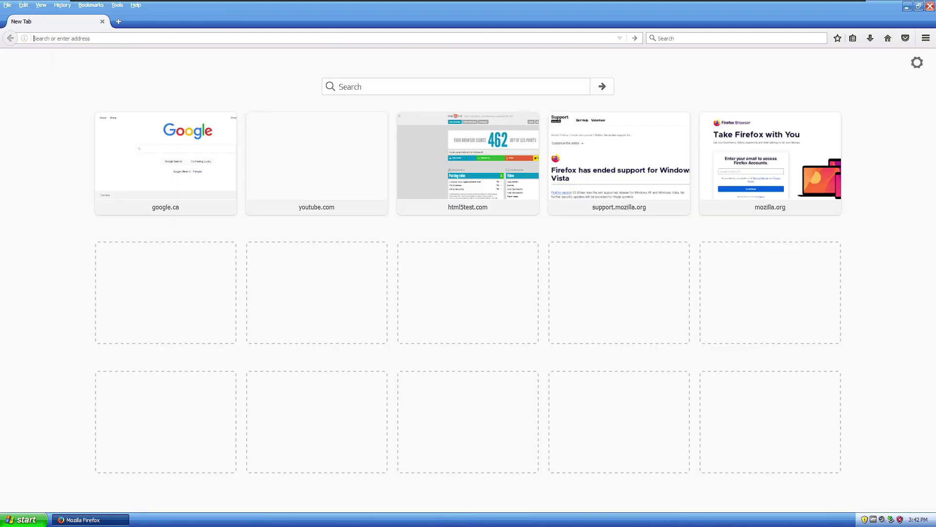
# - Search Google for 'k lite codec pack' from the address bar
pyautogui.write('a')
pyautogui.press('BackSpace')
pyautogui.write('k li')
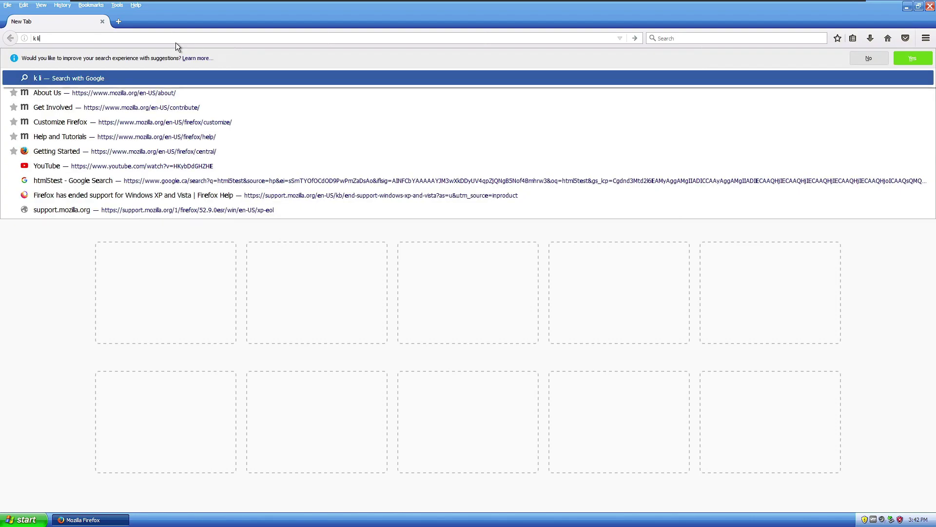
pyautogui.write('te cod')
pyautogui.press('BackSpace')
pyautogui.press('BackSpace')
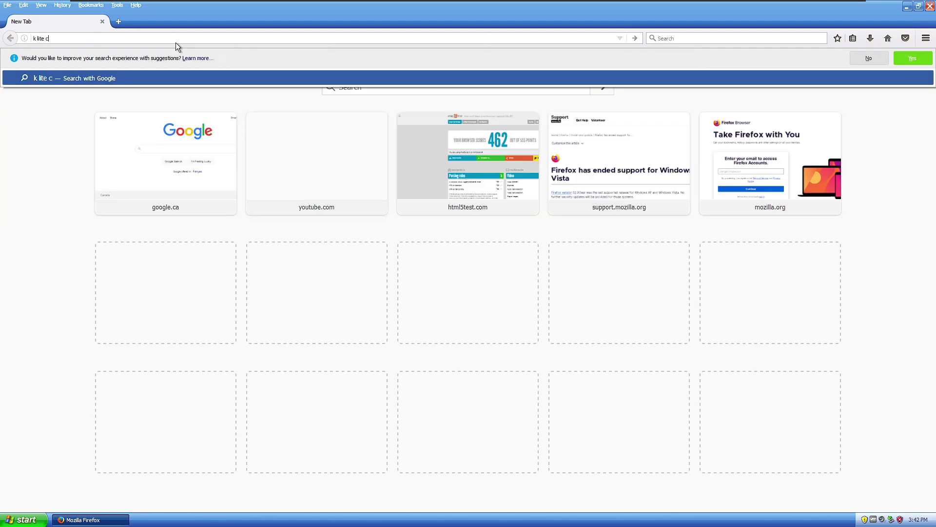
pyautogui.write('odec pack')
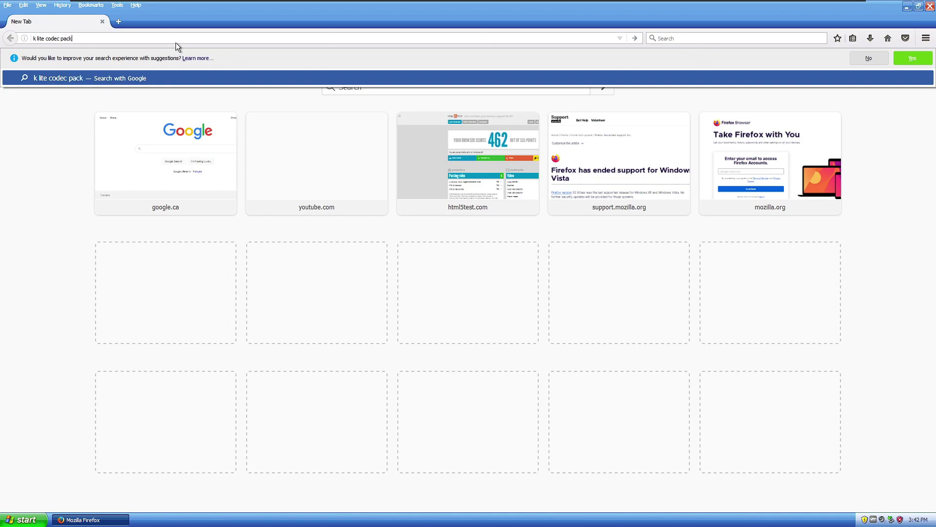
pyautogui.press('Return')
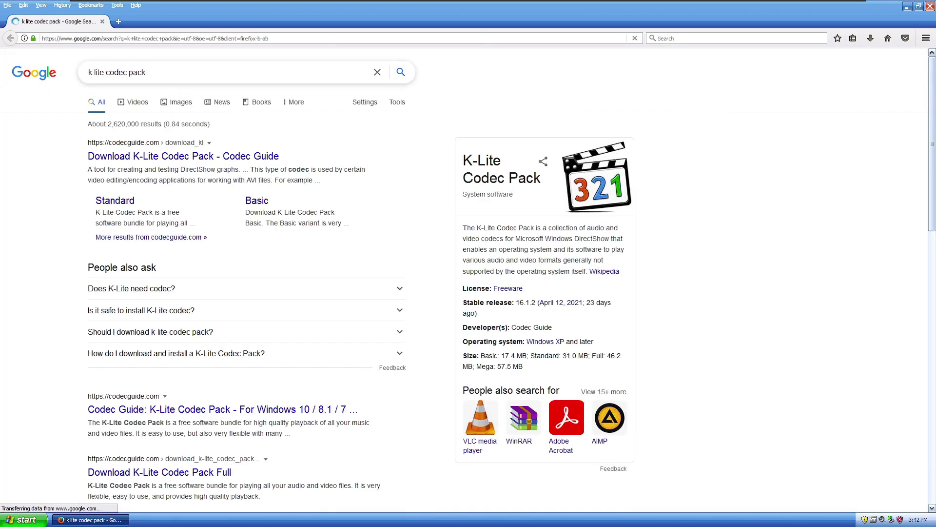
# - Open the codecguide.com result and download the K-Lite Standard installer from Server 1
pyautogui.click(210, 159)
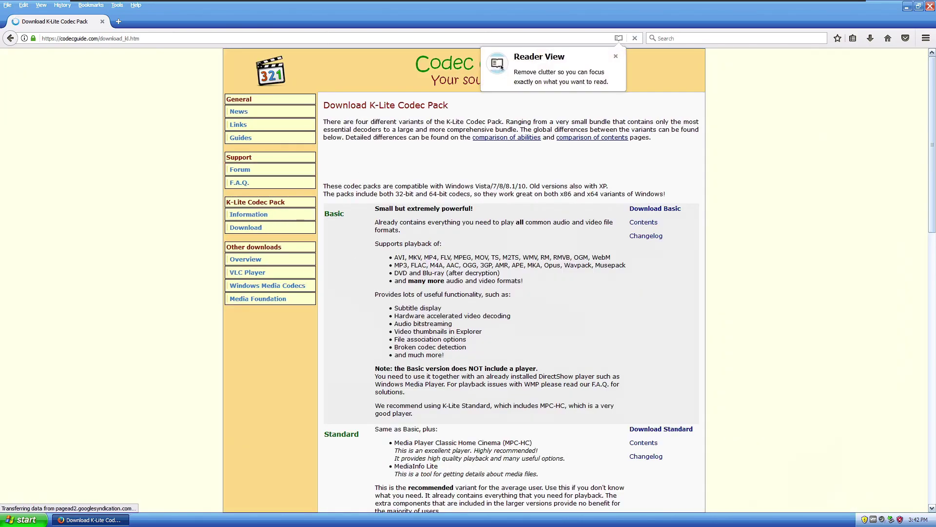
pyautogui.moveTo(378, 250); pyautogui.dragTo(615, 267)
pyautogui.click(567, 291)
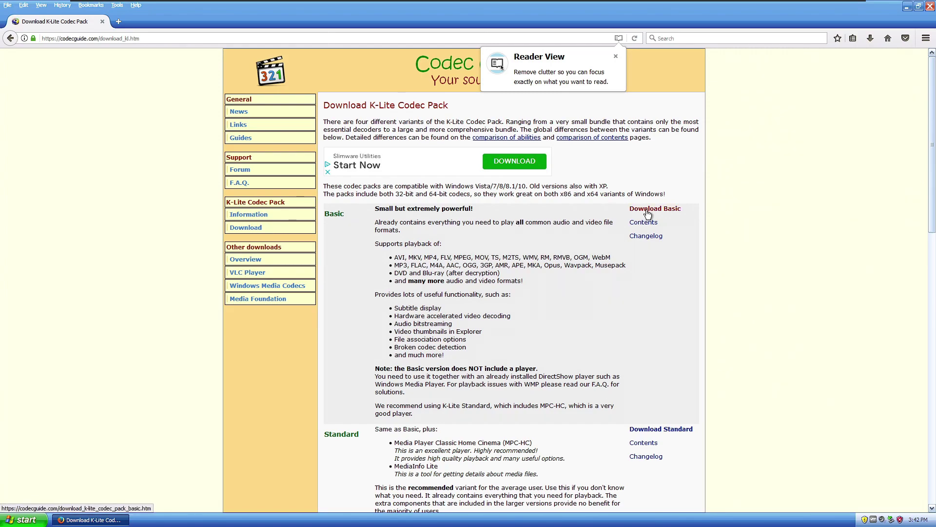
pyautogui.scroll(-5, 599, 390)
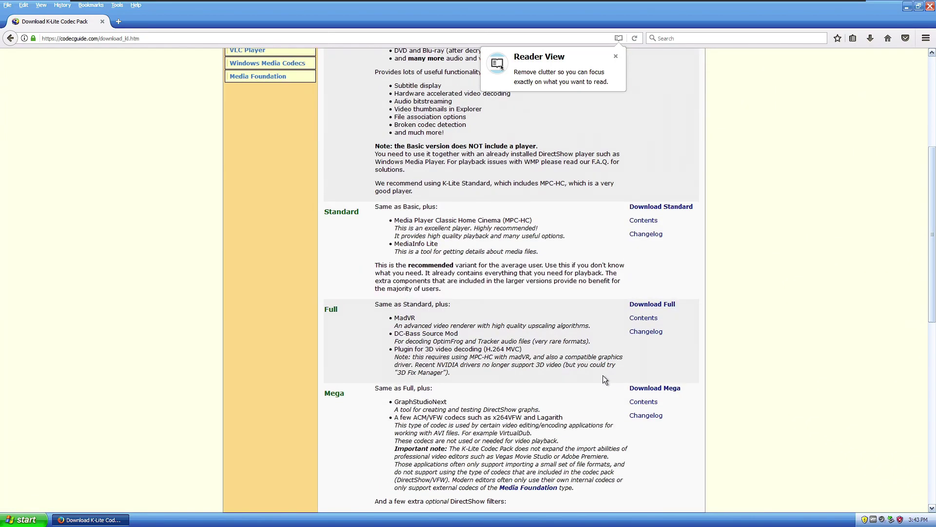
pyautogui.scroll(-7, 629, 234)
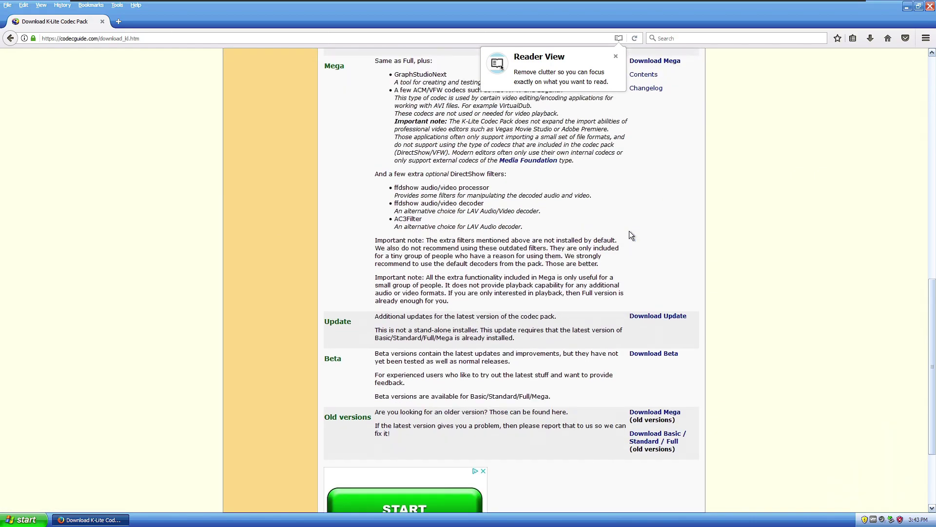
pyautogui.scroll(12, 629, 236)
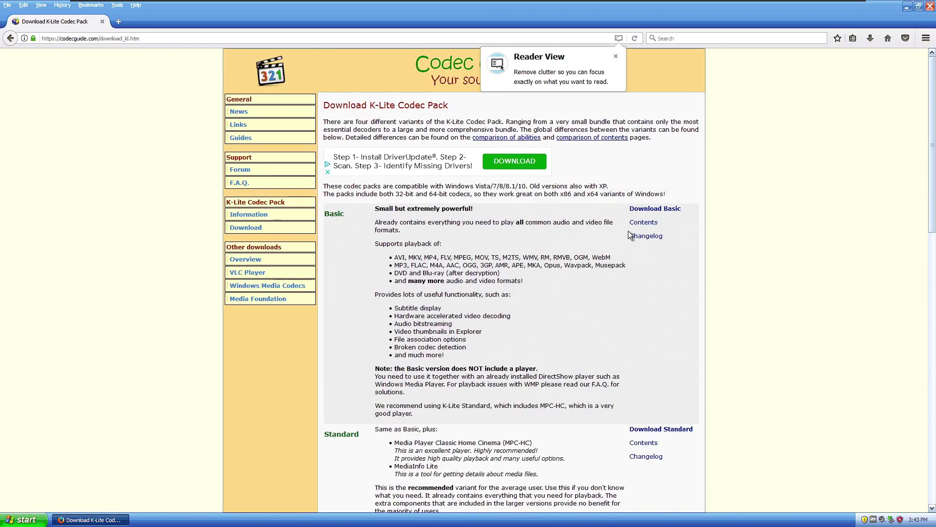
pyautogui.click(653, 429)
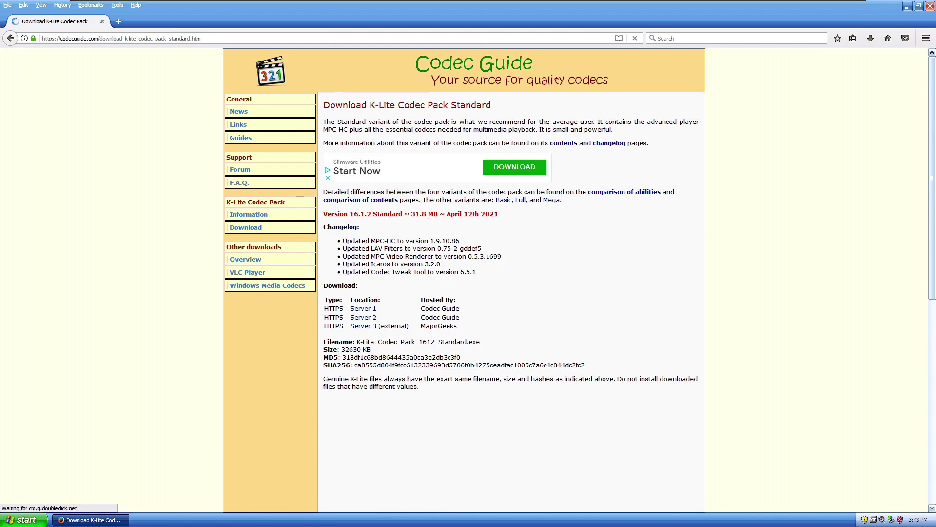
pyautogui.click(364, 310)
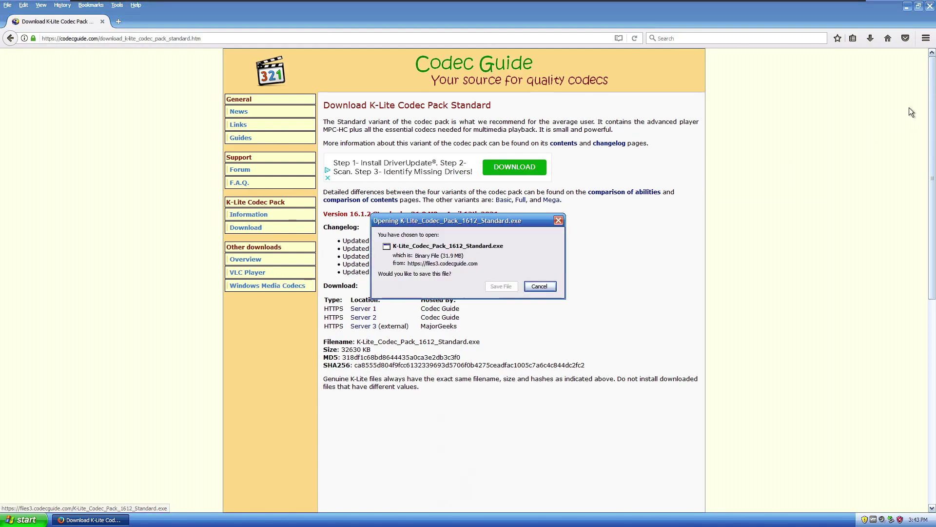
# - Save K-Lite_Codec_Pack_1612_Standard.exe and run it past the security warning
pyautogui.click(501, 286)
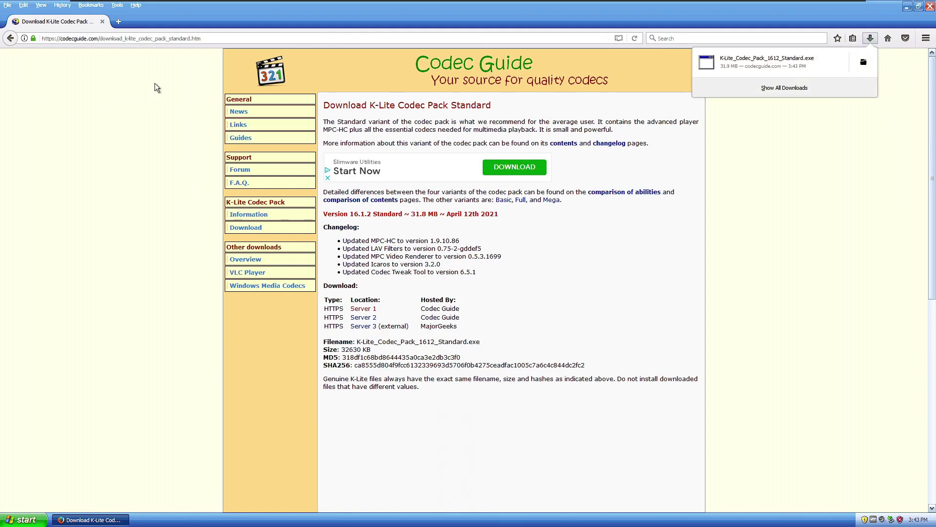
pyautogui.click(780, 56)
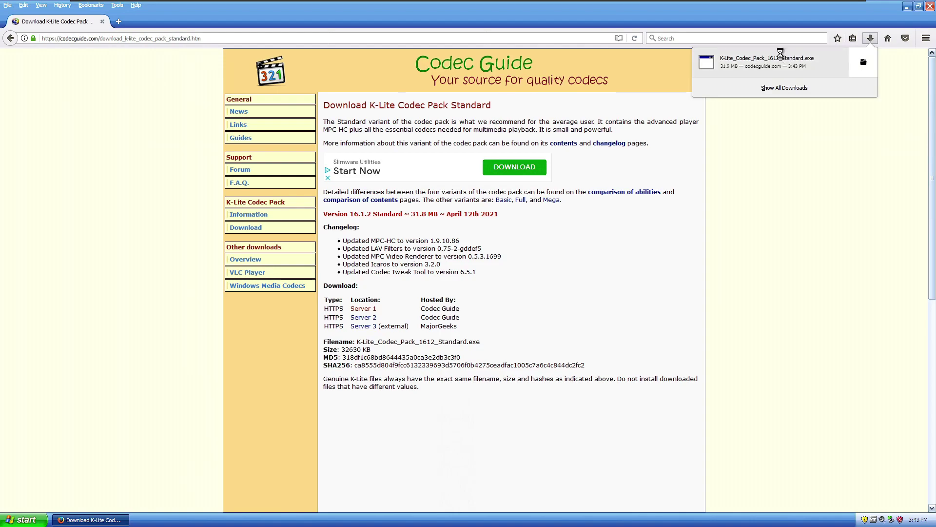
pyautogui.click(496, 268)
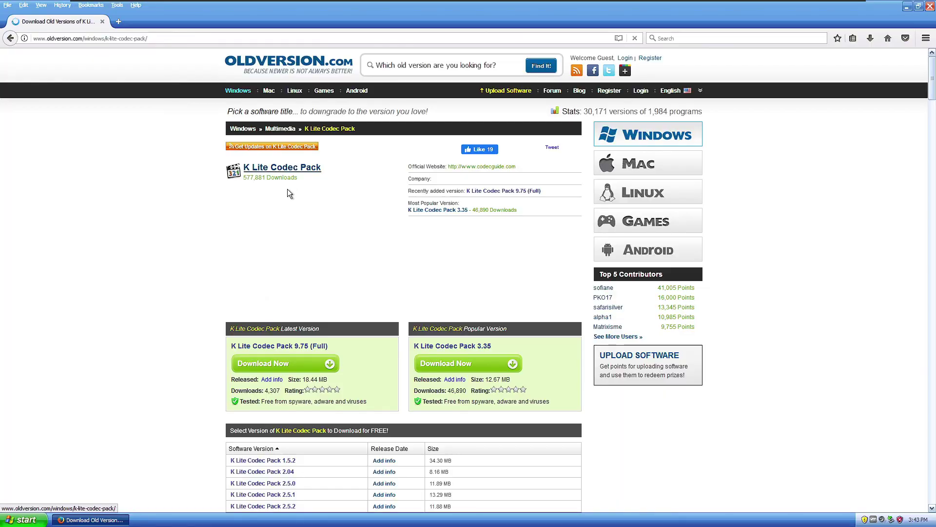
# - Open the K Lite Codec Pack 9.75 (Full) page from OldVersion.com's list, dismissing the pop-up ad
pyautogui.scroll(-10, 293, 200)
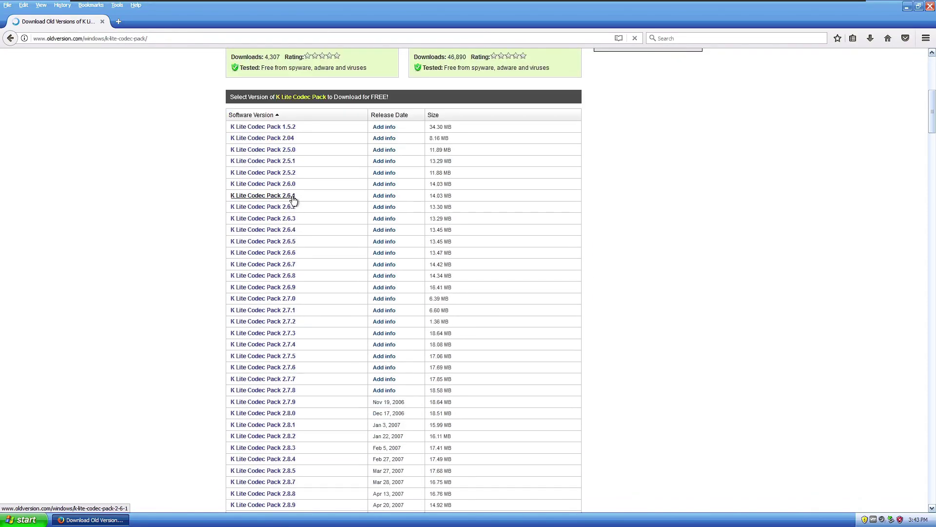
pyautogui.scroll(-15, 293, 200)
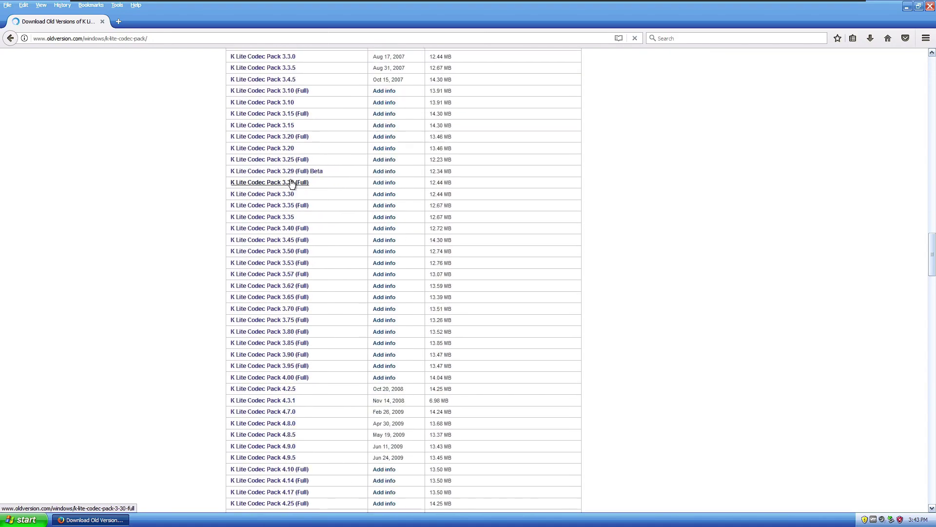
pyautogui.scroll(-20, 292, 183)
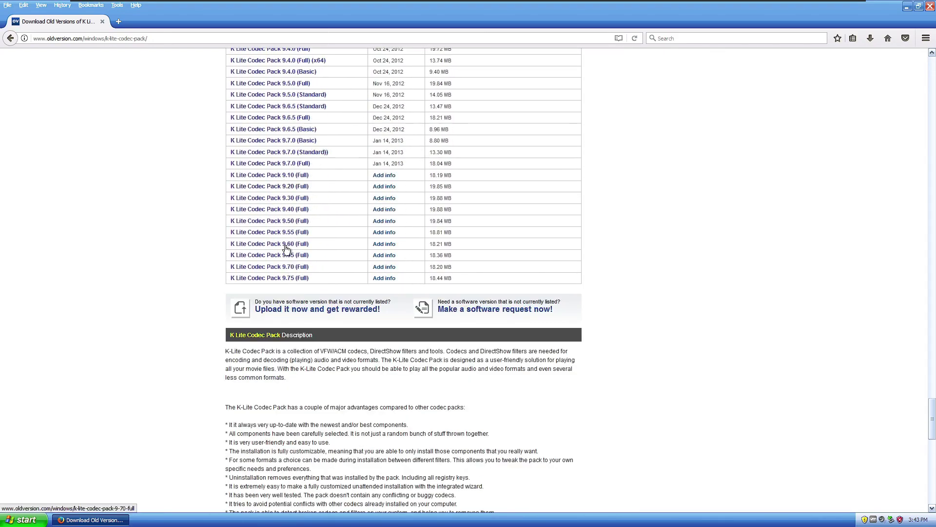
pyautogui.click(298, 278)
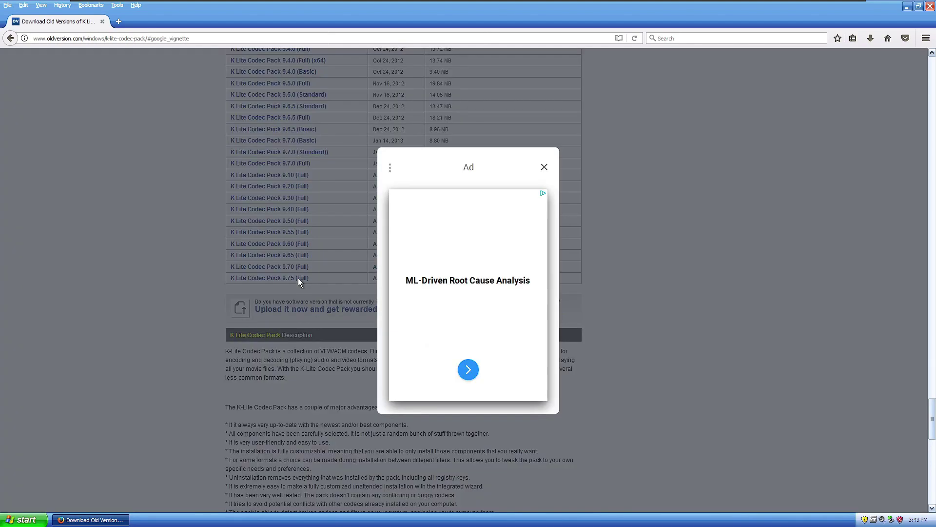
pyautogui.click(544, 167)
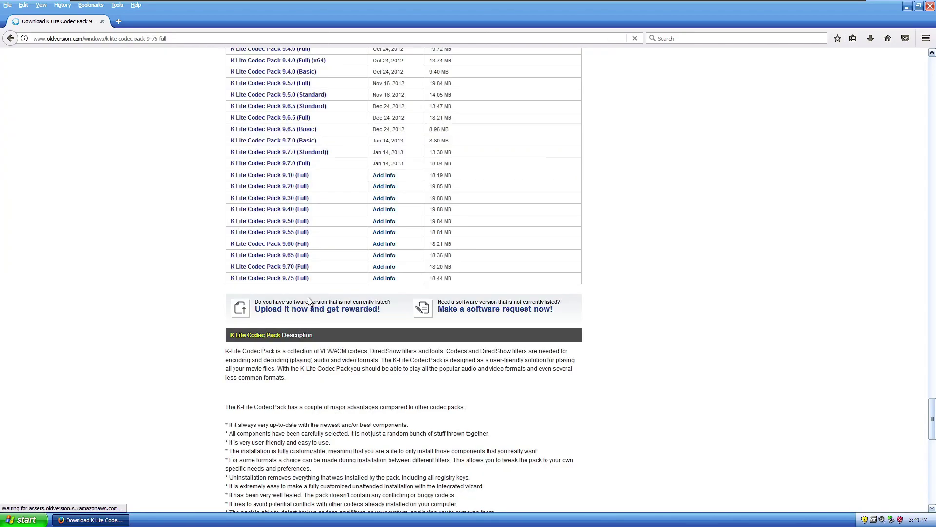
# - Save K-Lite_Codec_Pack_975_Full.exe and run it, approving the unverified-publisher warning
pyautogui.click(468, 318)
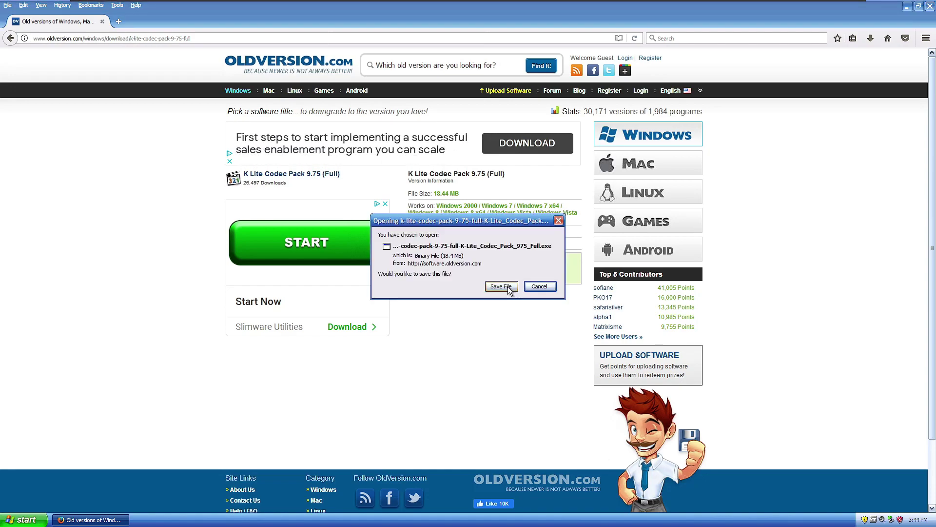
pyautogui.click(499, 286)
pyautogui.click(870, 38)
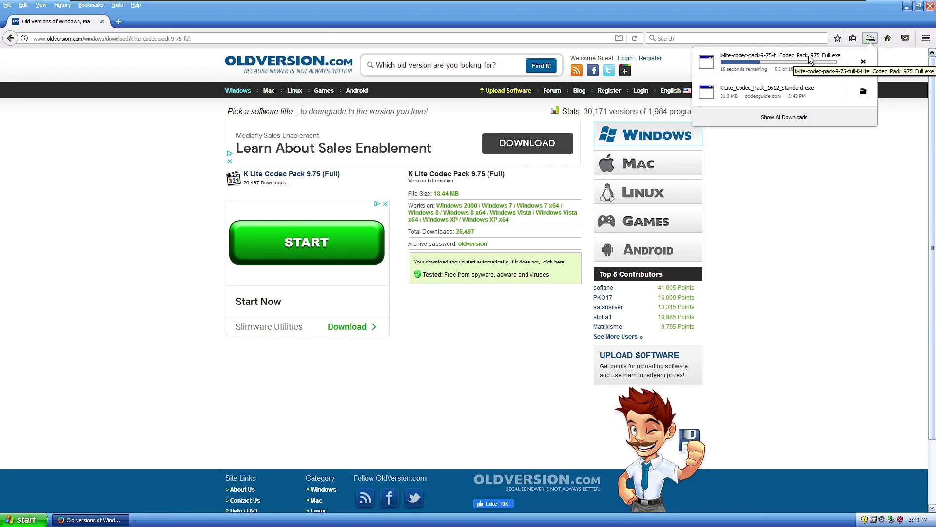
pyautogui.click(865, 92)
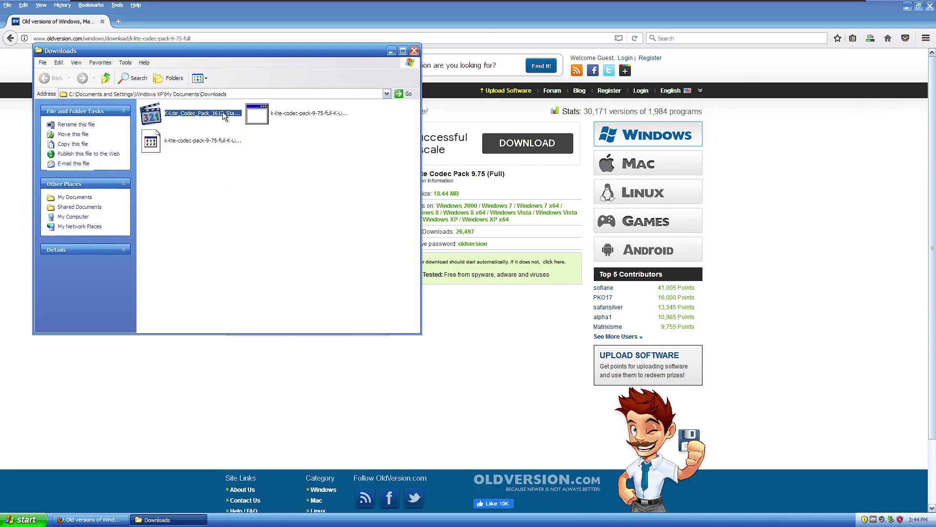
pyautogui.click(868, 43)
pyautogui.click(780, 61)
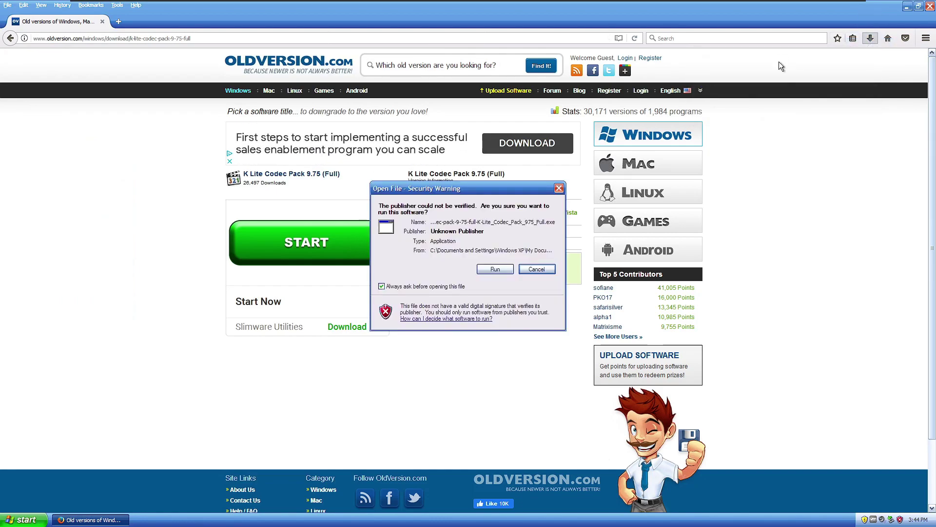
pyautogui.click(502, 269)
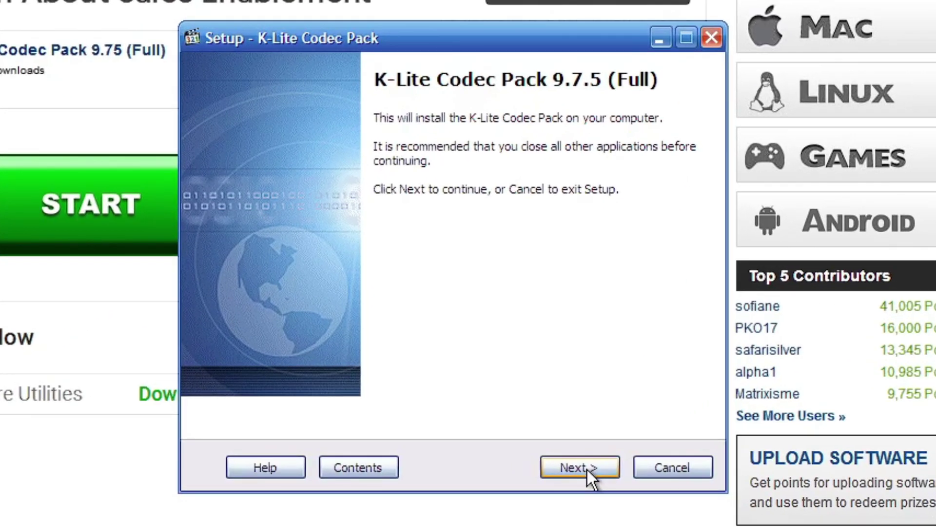
# - Keep Normal mode and pick the Profile 2: Default (without player) component profile
pyautogui.click(587, 469)
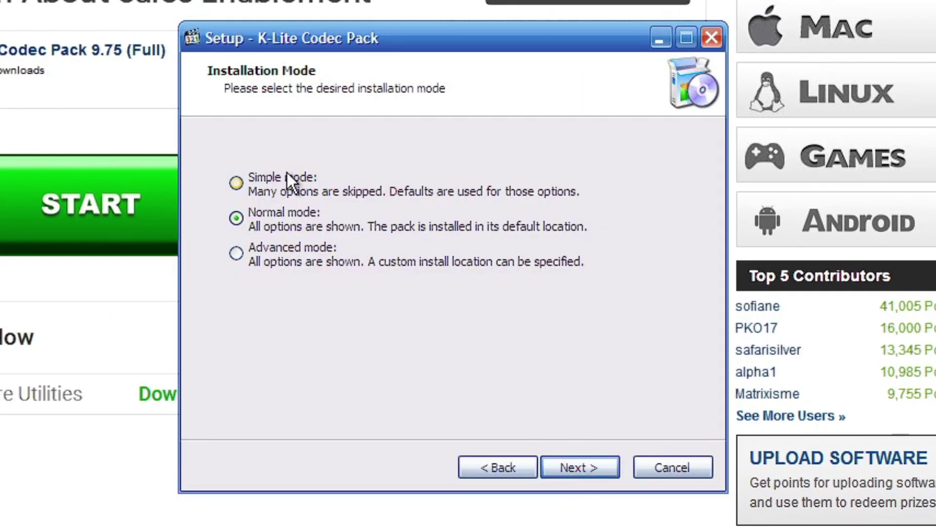
pyautogui.click(600, 473)
pyautogui.scroll(-7, 367, 237)
pyautogui.scroll(3, 368, 237)
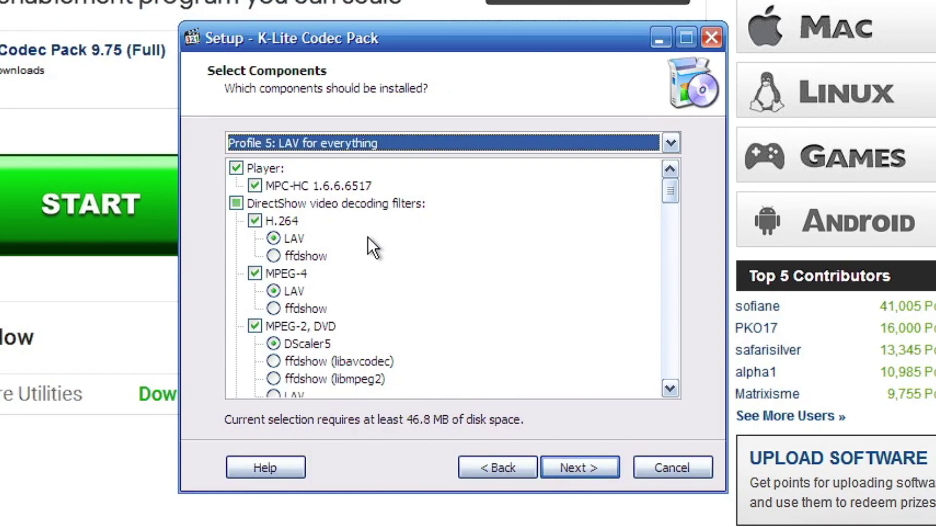
pyautogui.click(361, 143)
pyautogui.click(361, 193)
pyautogui.click(376, 146)
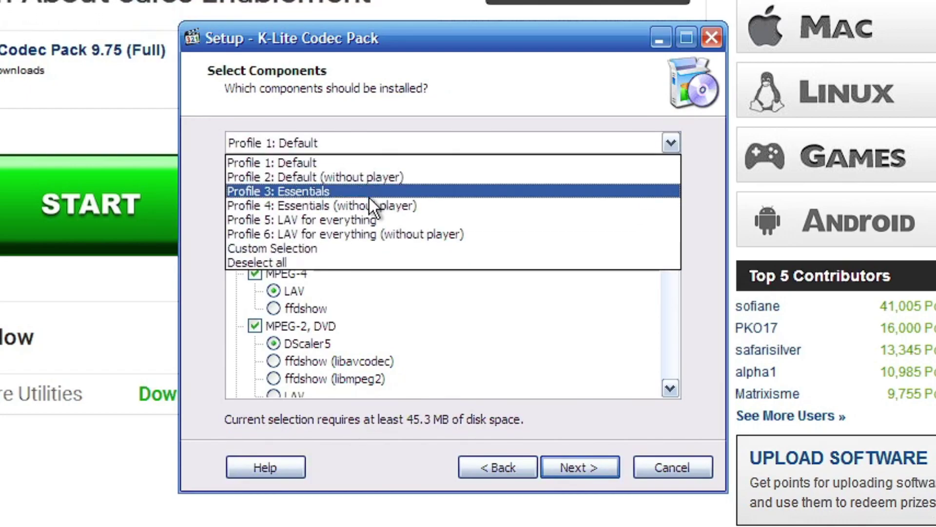
pyautogui.click(371, 177)
# - Keep the default additional tasks and software decoding for H.264
pyautogui.click(593, 469)
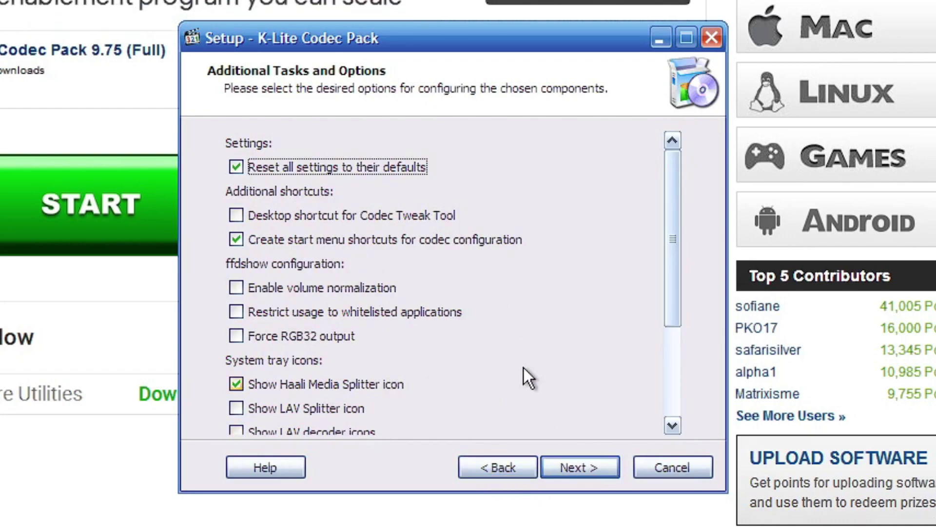
pyautogui.moveTo(667, 206); pyautogui.dragTo(660, 149)
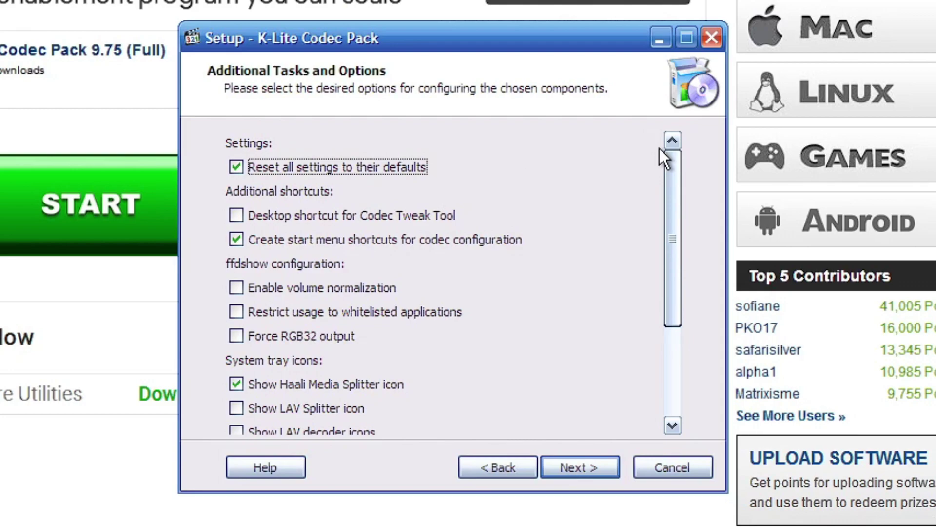
pyautogui.click(579, 465)
pyautogui.click(438, 152)
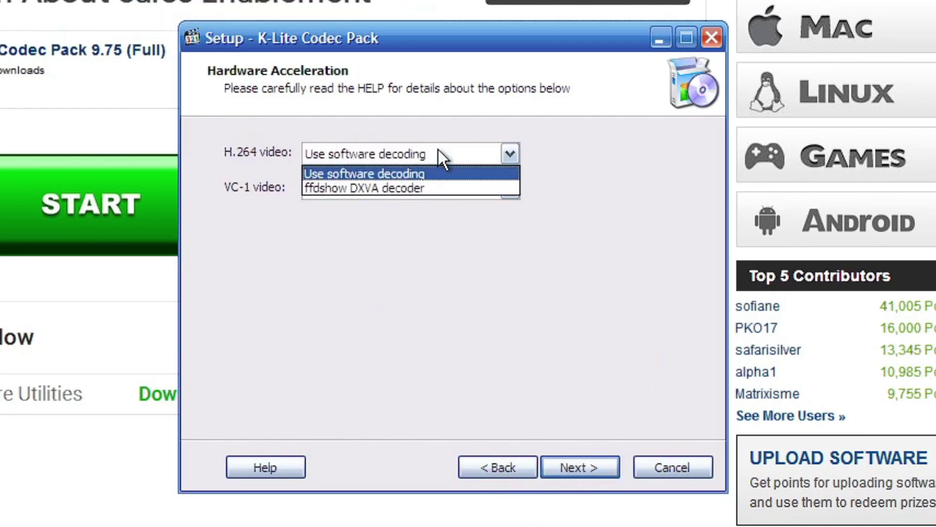
pyautogui.press('Tab')
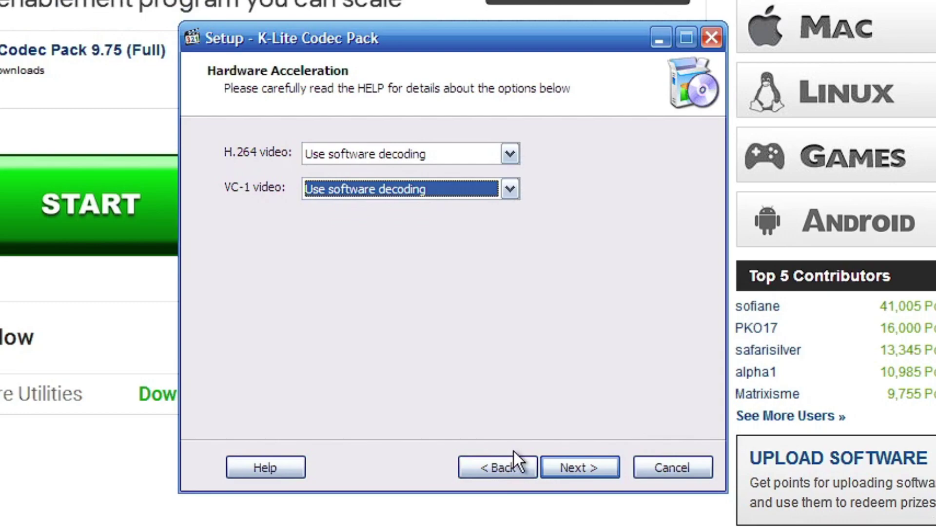
# - Associate files with Windows Media Player, choose 7.1 (surround) output, and start the install
pyautogui.click(568, 464)
pyautogui.click(306, 144)
pyautogui.click(575, 465)
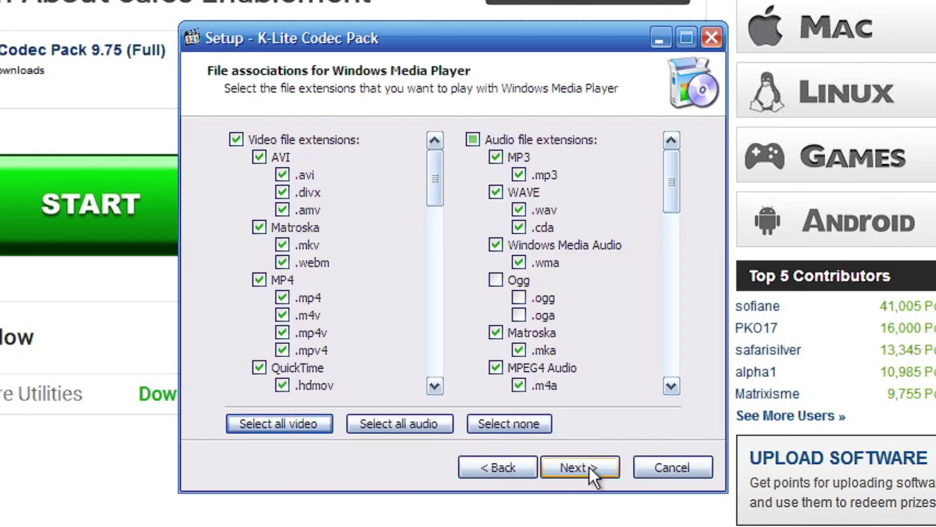
pyautogui.click(557, 469)
pyautogui.click(288, 317)
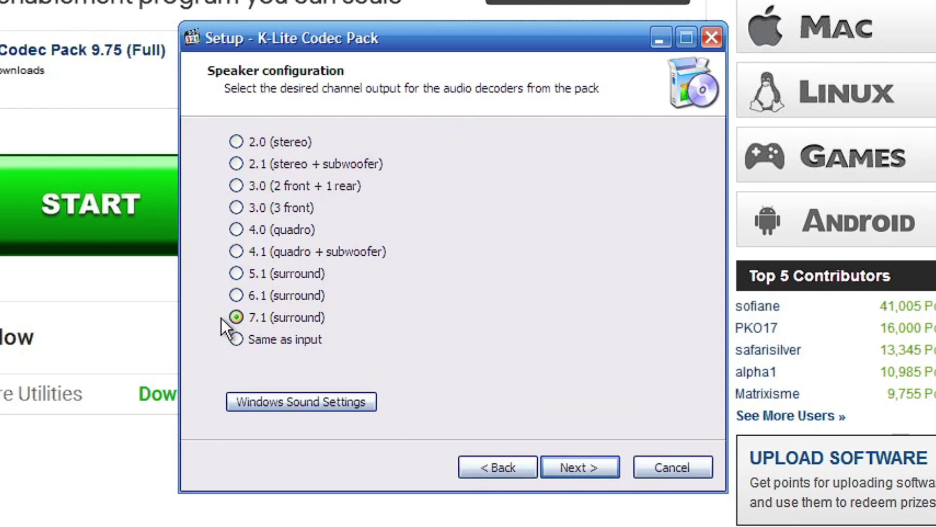
pyautogui.click(559, 466)
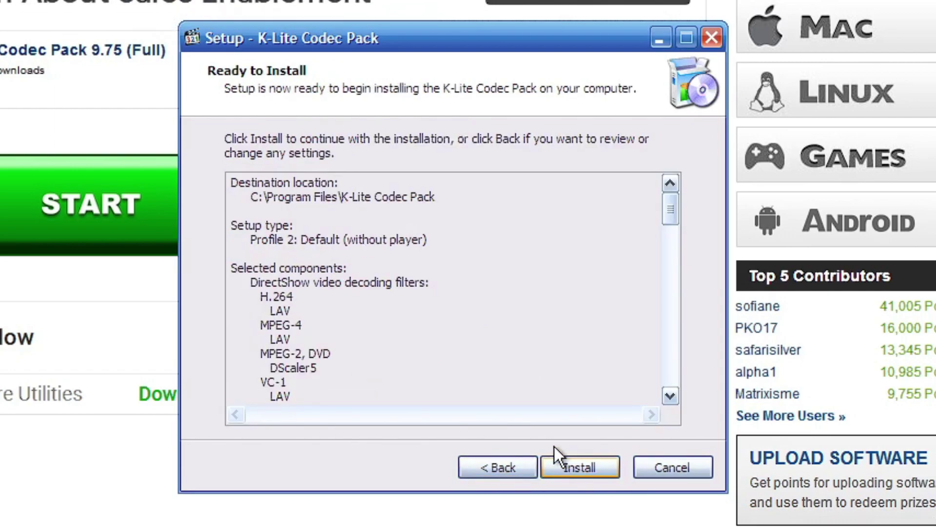
pyautogui.click(566, 469)
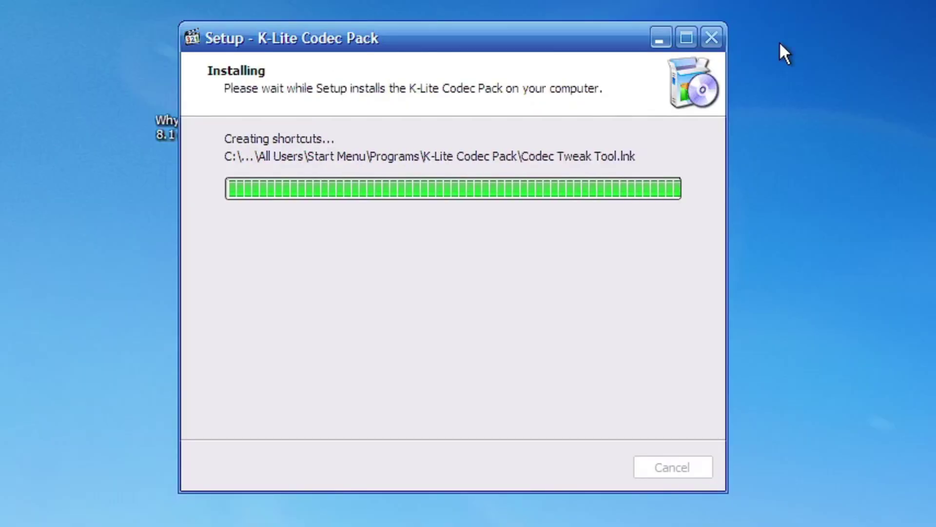
# - Play 'Why Windows 8.1 was a failure' from the desktop in Windows Media Player, then close it
pyautogui.moveTo(436, 34); pyautogui.dragTo(521, 1)
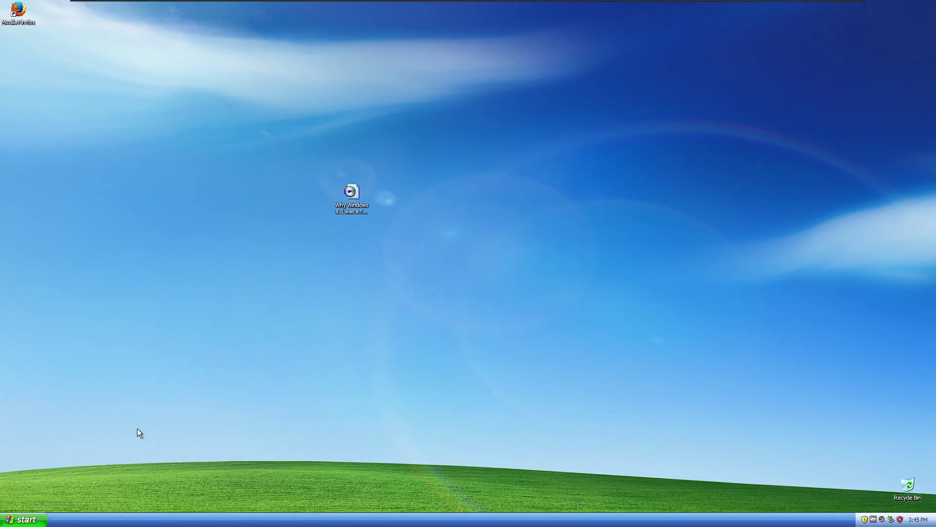
pyautogui.press('super')
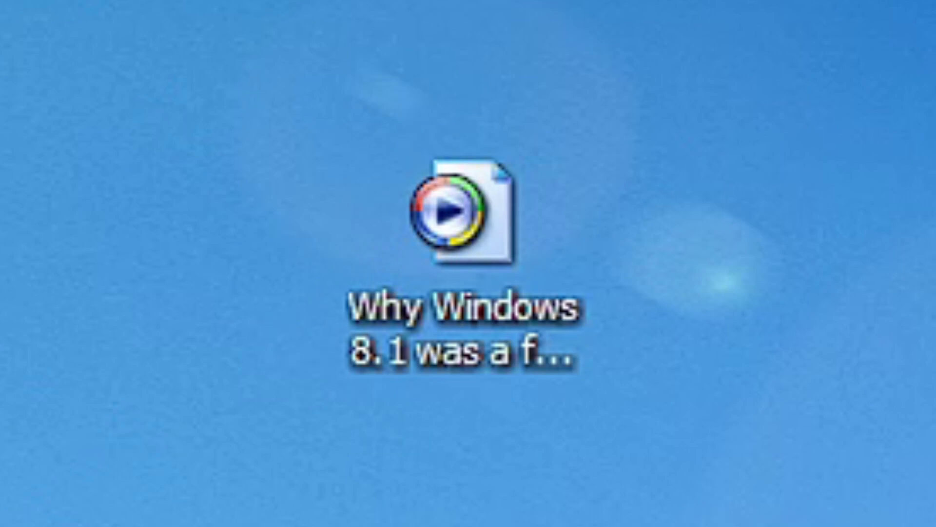
pyautogui.doubleClick(455, 197)
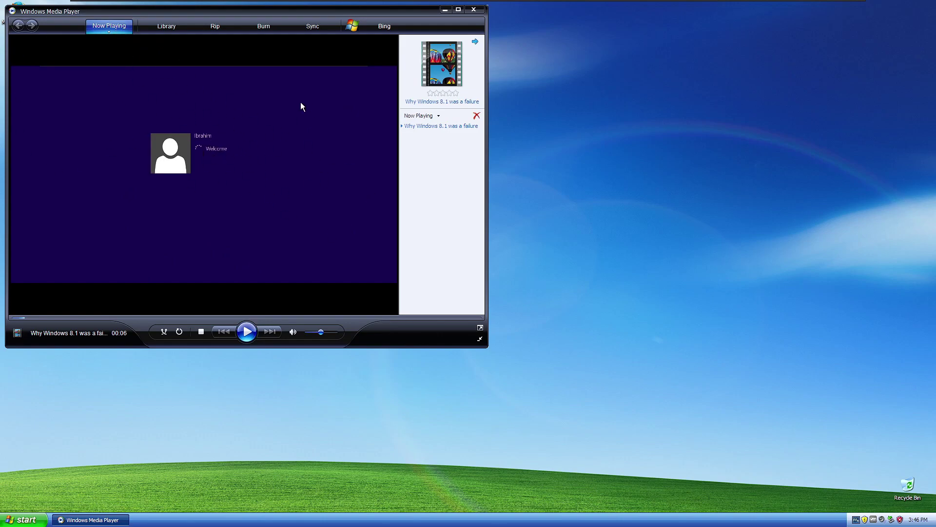
pyautogui.click(474, 9)
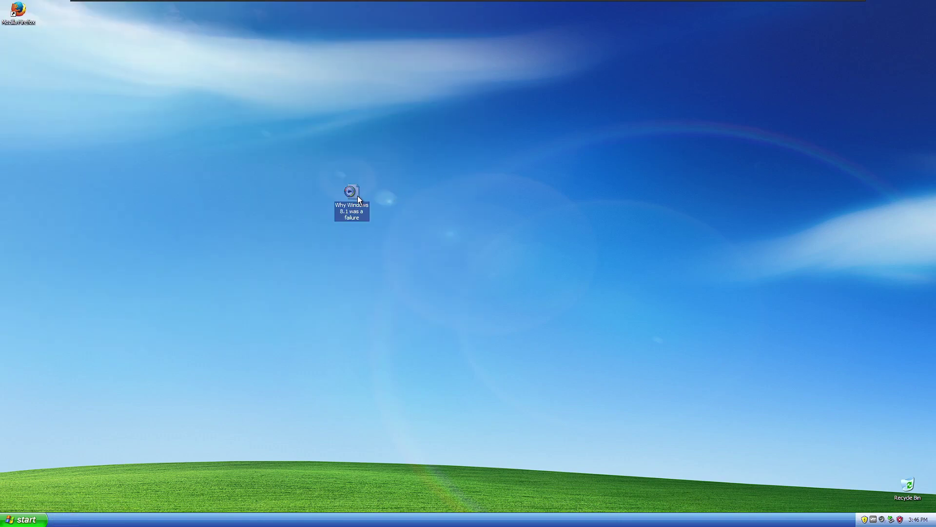
# - Move the video icon to the top-left corner, then delete it and confirm the deletion
pyautogui.moveTo(358, 195); pyautogui.dragTo(29, 51)
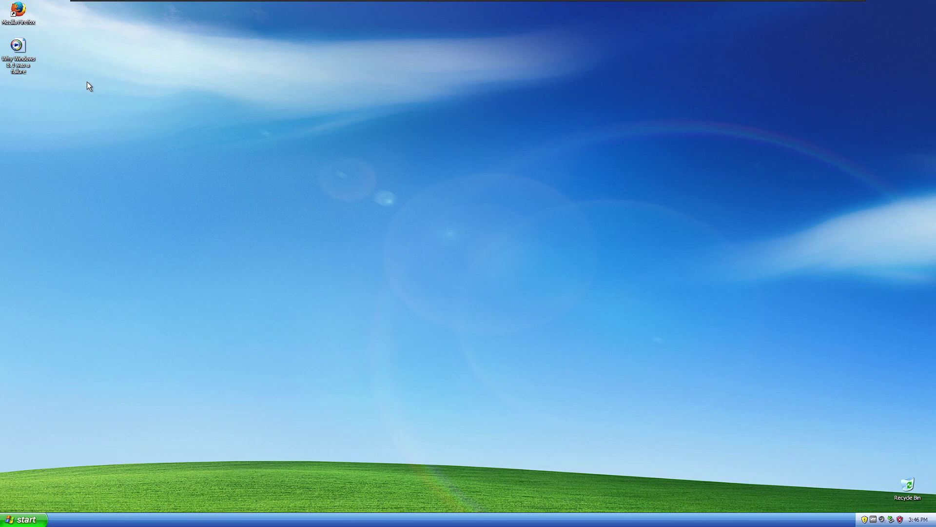
pyautogui.click(21, 51)
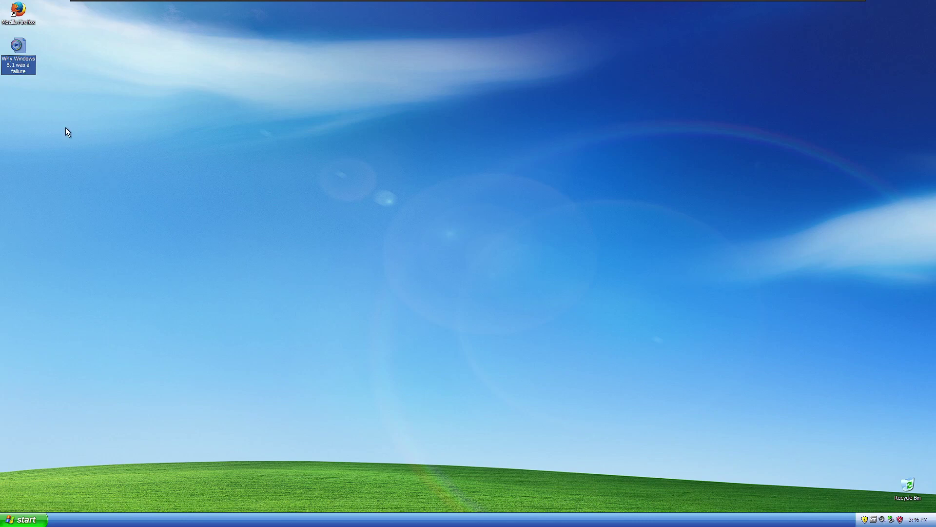
pyautogui.press('Delete')
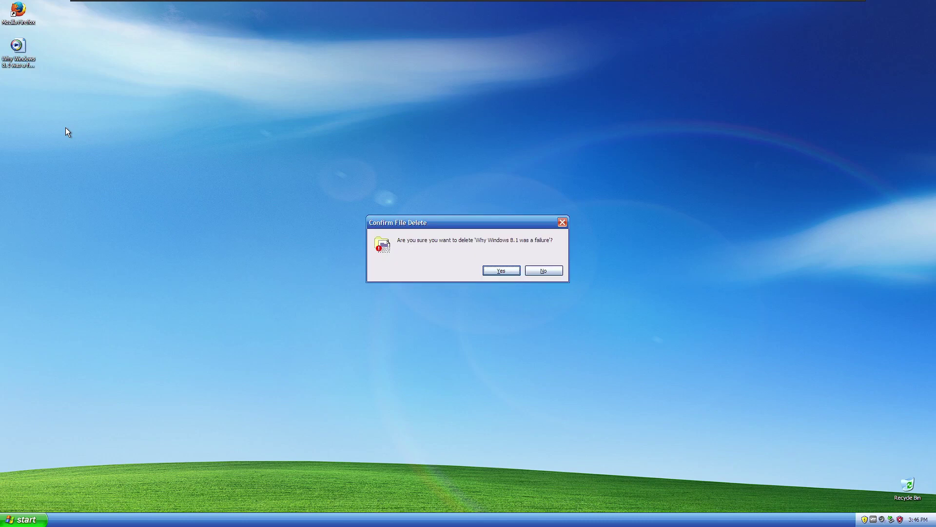
pyautogui.press('Return')
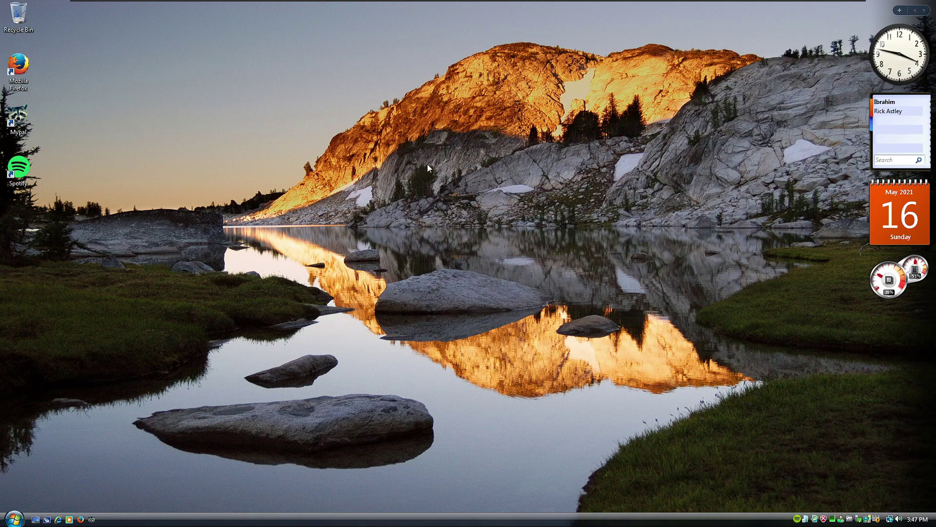
# - Launch Mypal, decline making it the default browser, and minimize it to reveal the desktop
pyautogui.click(24, 119)
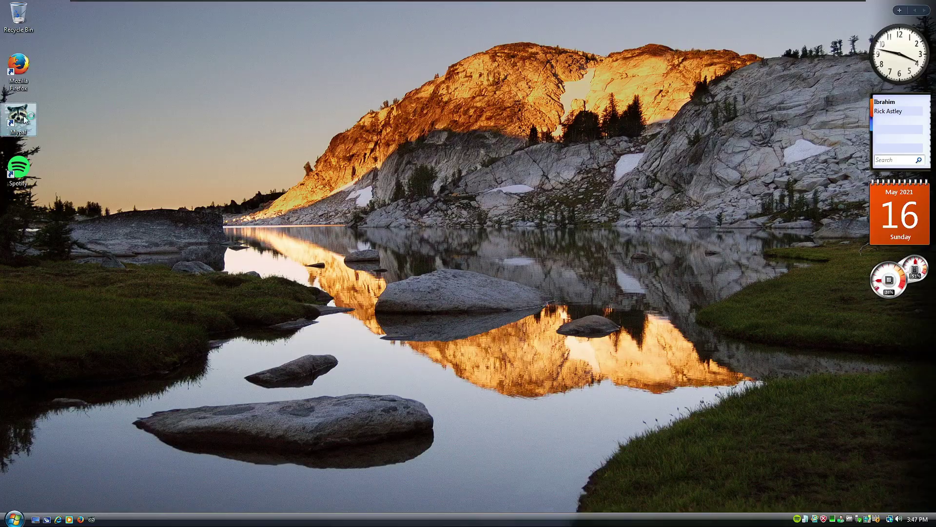
pyautogui.doubleClick(25, 119)
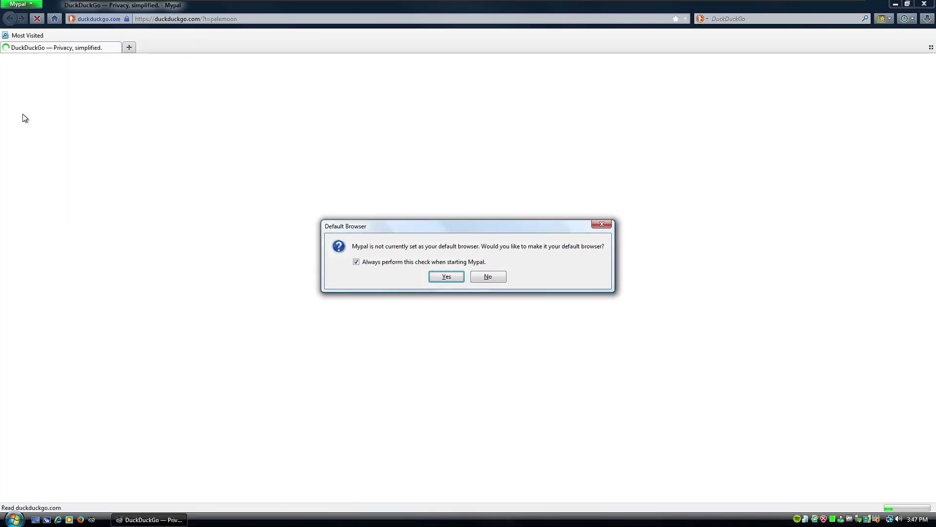
pyautogui.click(487, 276)
pyautogui.click(404, 19)
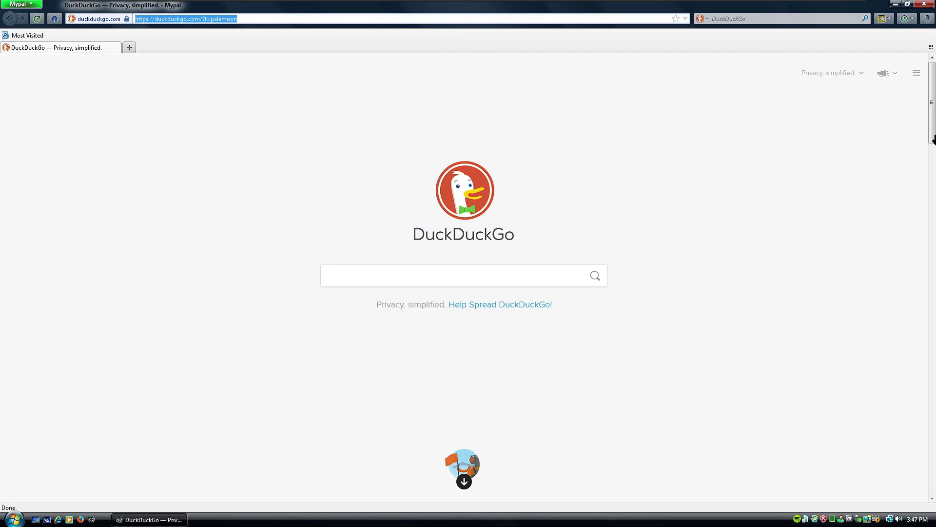
pyautogui.click(895, 4)
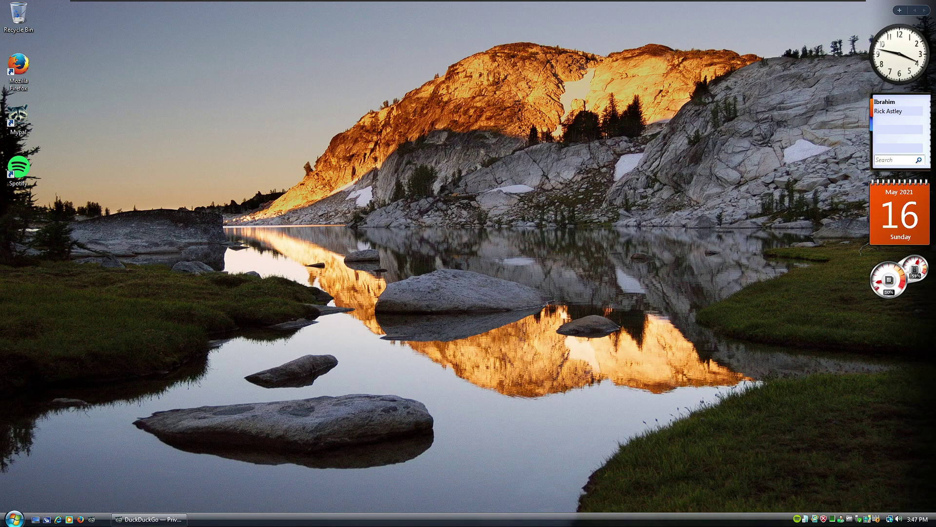
# - Check in the MP4 file's Properties which program opens MP4 files
pyautogui.rightClick(390, 273)
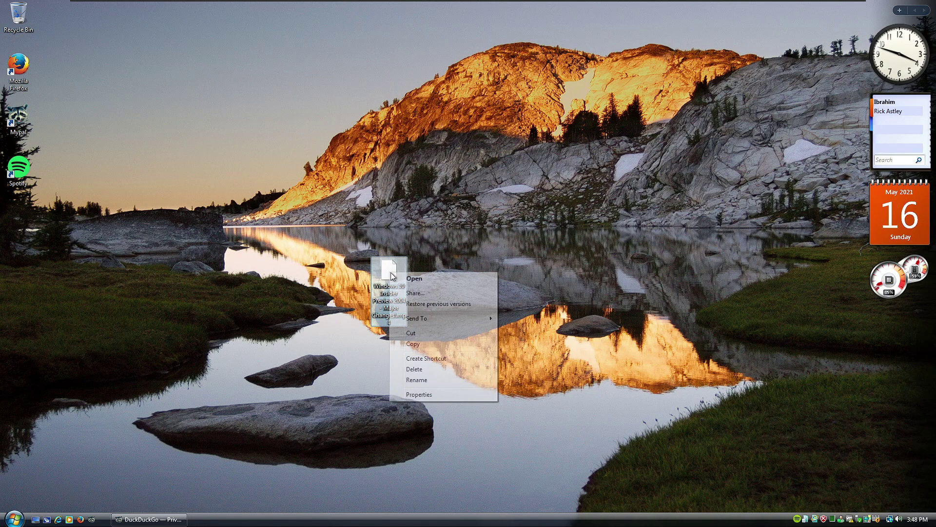
pyautogui.rightClick(413, 399)
pyautogui.click(377, 333)
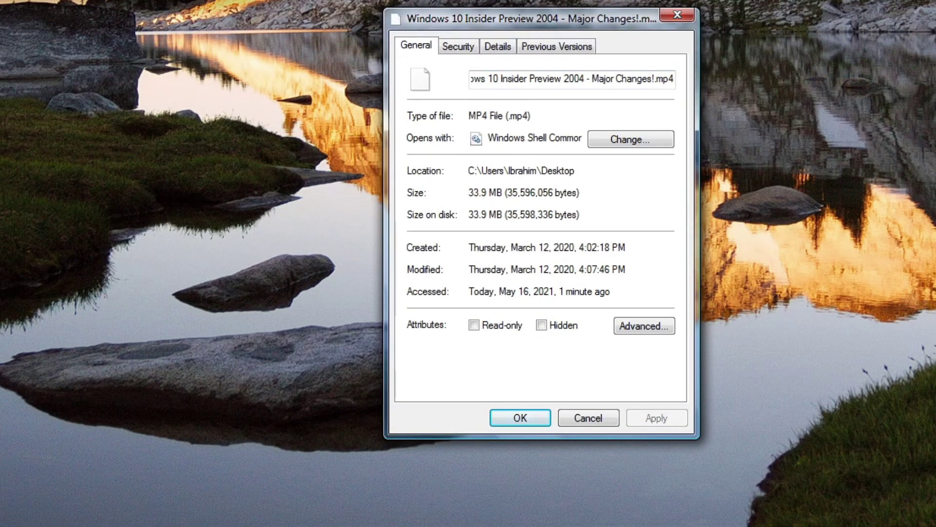
pyautogui.moveTo(487, 137); pyautogui.dragTo(562, 138)
pyautogui.click(561, 137)
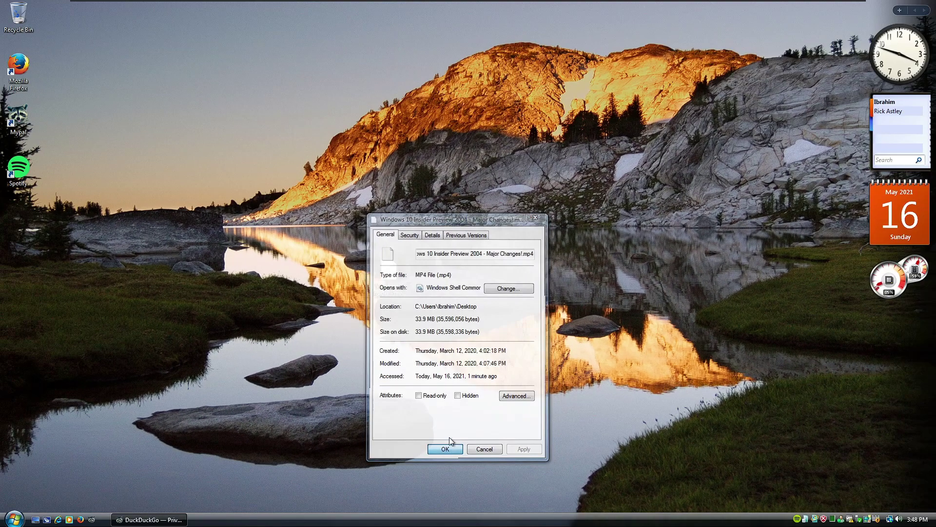
pyautogui.click(533, 412)
# - Open the MP4 video with Windows Media Player from the program list, without further .mp4 prompts
pyautogui.doubleClick(420, 105)
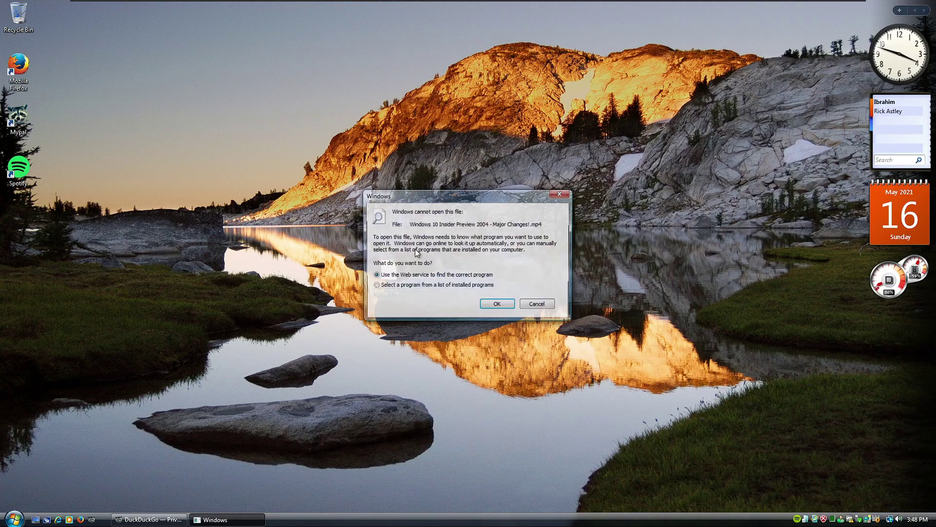
pyautogui.click(470, 286)
pyautogui.click(491, 304)
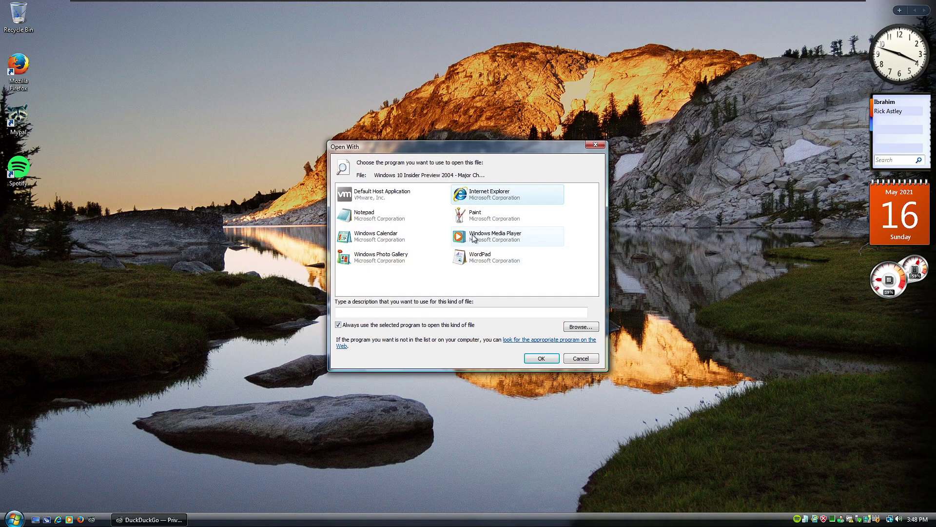
pyautogui.doubleClick(472, 239)
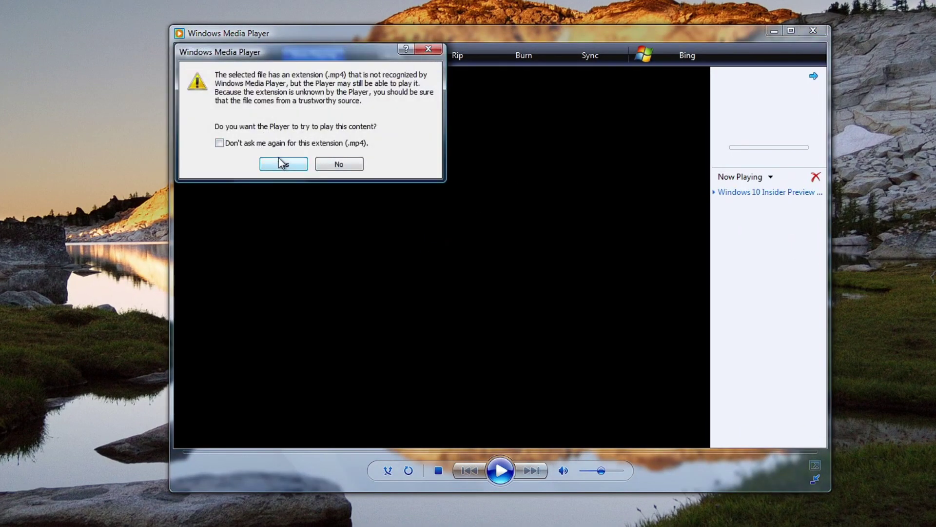
pyautogui.click(274, 145)
pyautogui.click(295, 168)
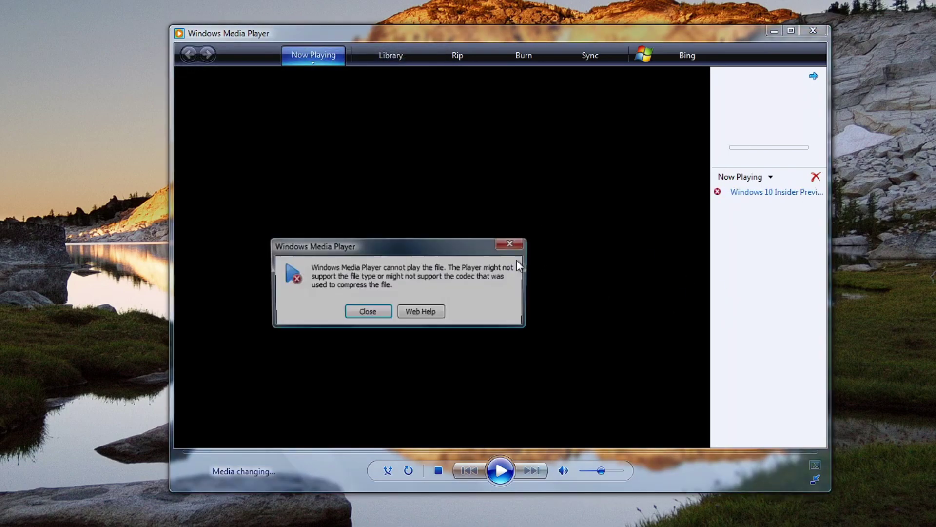
# - Dismiss the cannot-play error, close Windows Media Player, and bring Mypal back
pyautogui.click(385, 313)
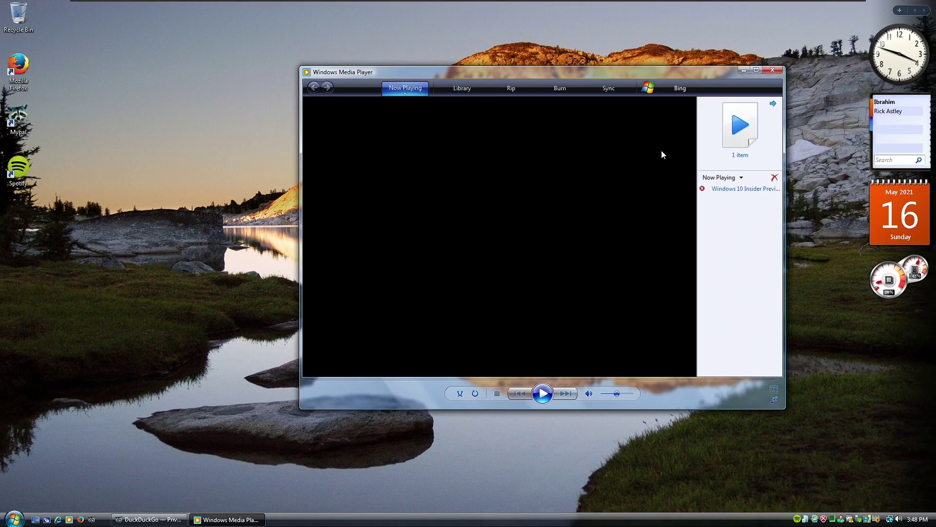
pyautogui.click(772, 70)
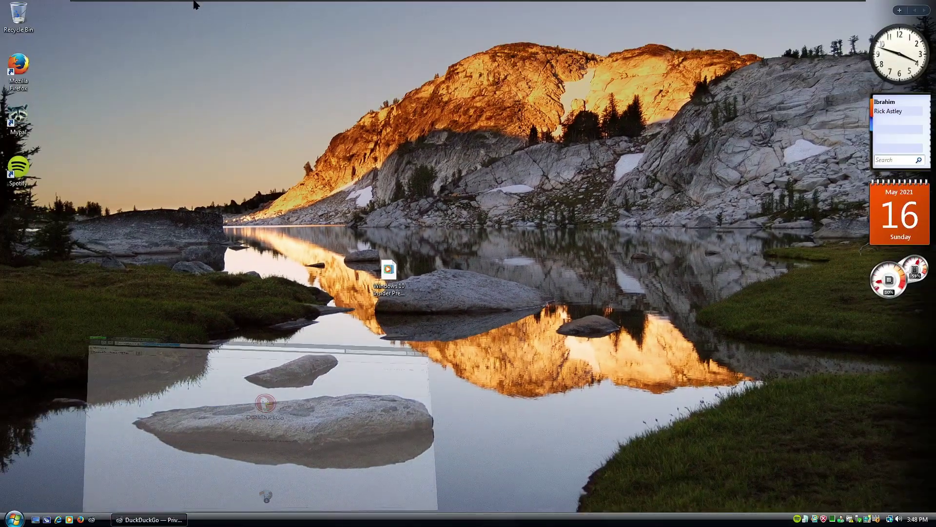
pyautogui.click(264, 495)
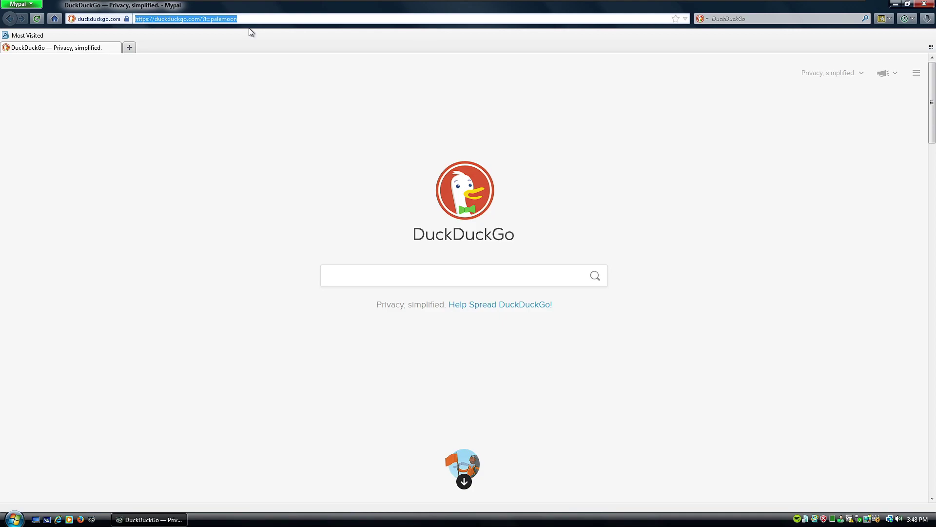
# - Search 'k lite codec' and go to the Codec Guide K-Lite Basic download page
pyautogui.write('k lite codec')
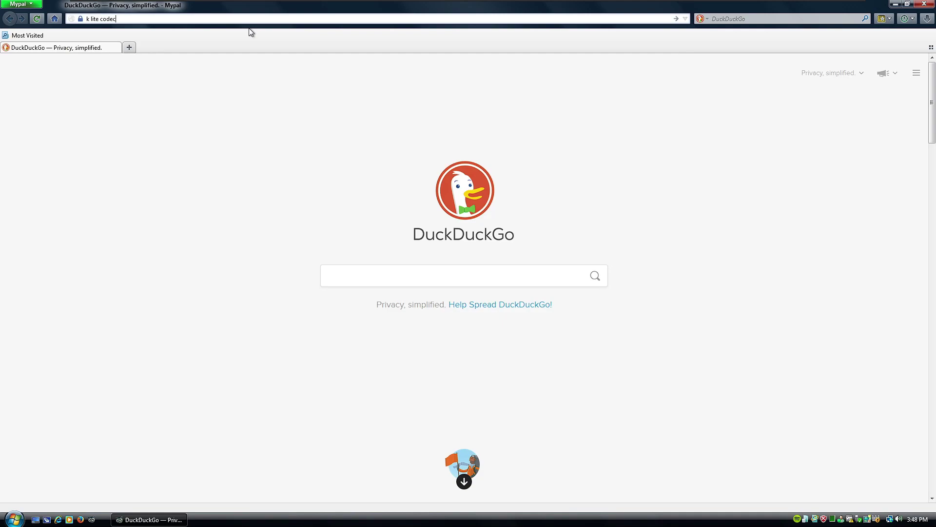
pyautogui.press('Return')
pyautogui.click(152, 163)
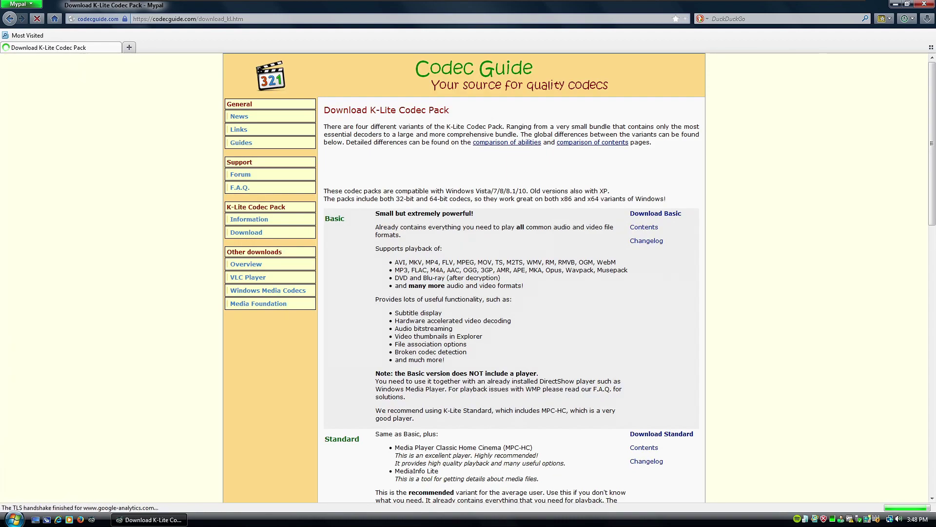
pyautogui.click(649, 213)
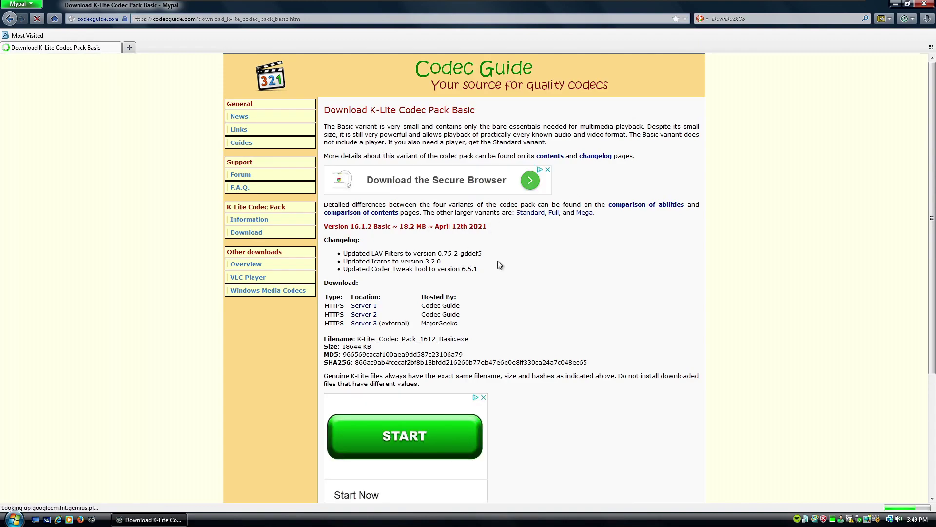
# - Download K-Lite_Codec_Pack_1612_Basic.exe from Server 1 and run it, allowing it to make changes
pyautogui.click(366, 306)
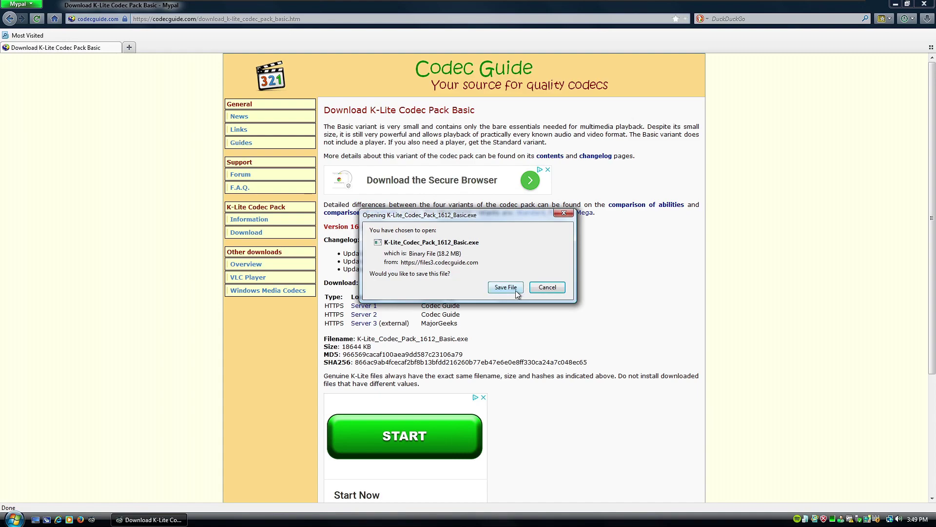
pyautogui.click(515, 291)
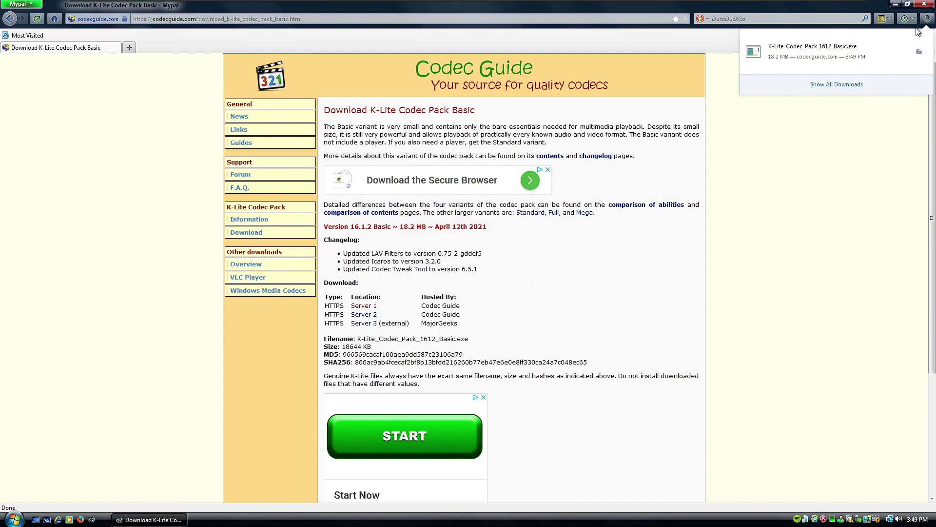
pyautogui.click(882, 61)
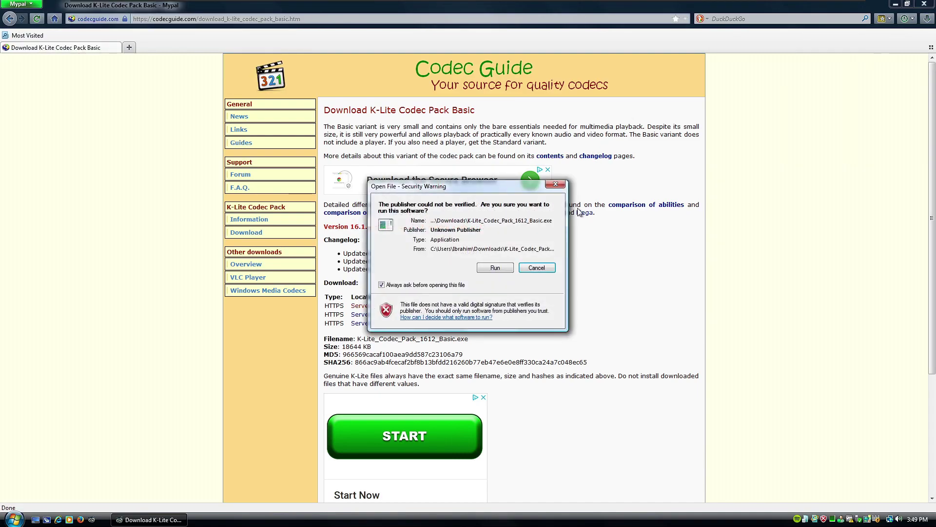
pyautogui.click(496, 268)
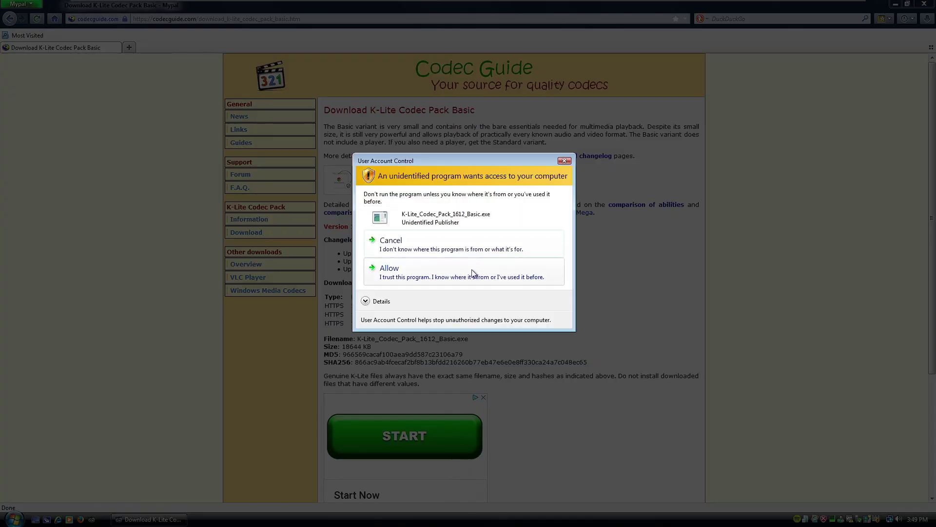
pyautogui.click(472, 273)
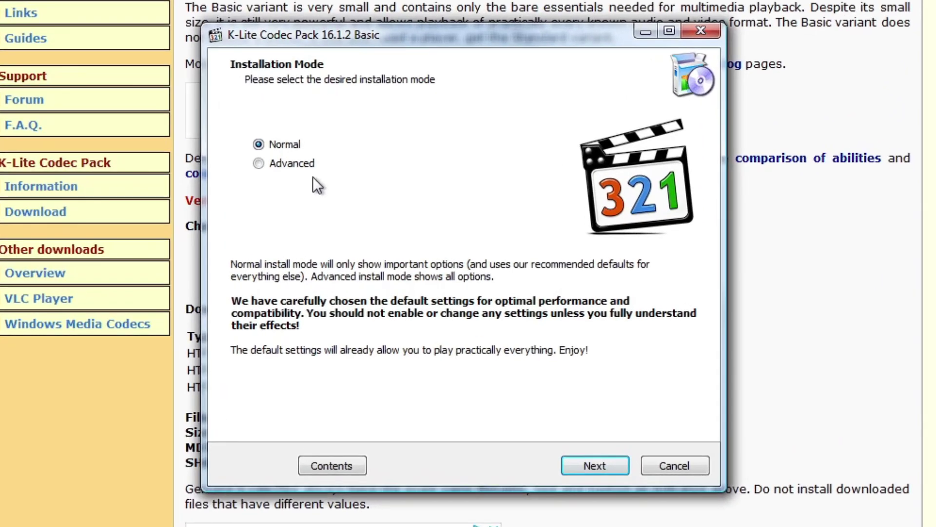
# - Install K-Lite 16.1.2 Basic in Normal mode with Windows Media Player as preferred audio player
pyautogui.click(587, 467)
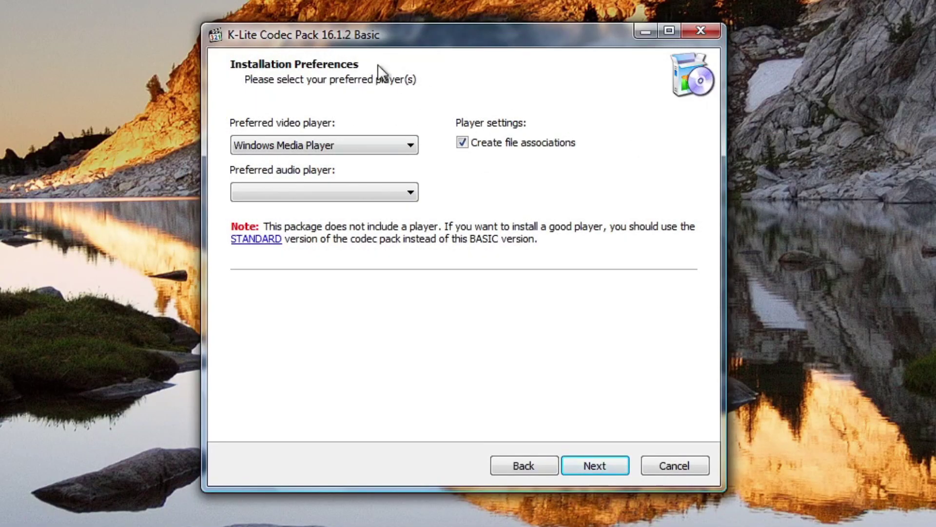
pyautogui.moveTo(386, 35); pyautogui.dragTo(361, 10)
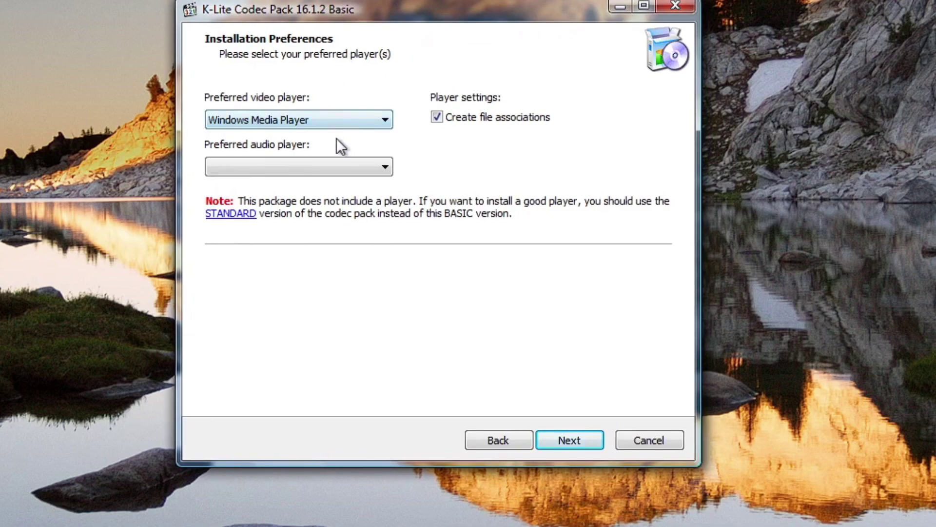
pyautogui.click(328, 165)
pyautogui.click(327, 184)
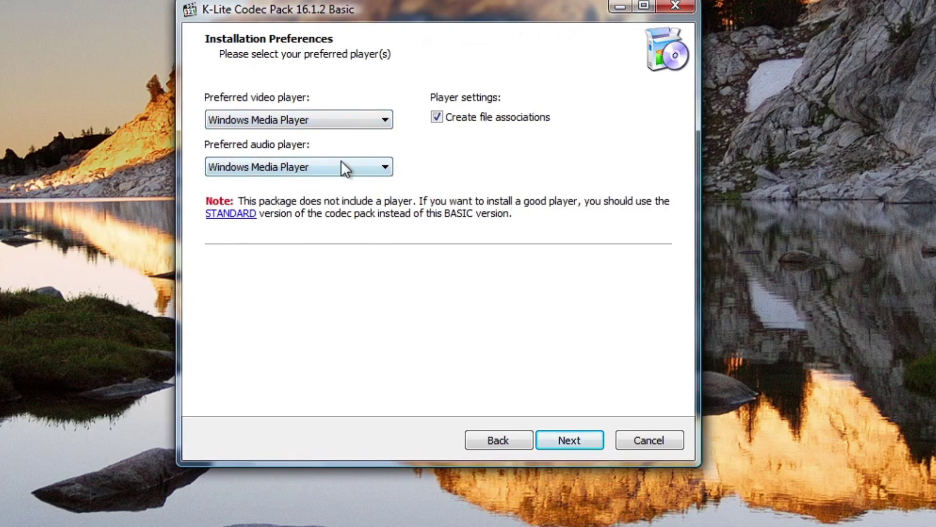
pyautogui.click(549, 440)
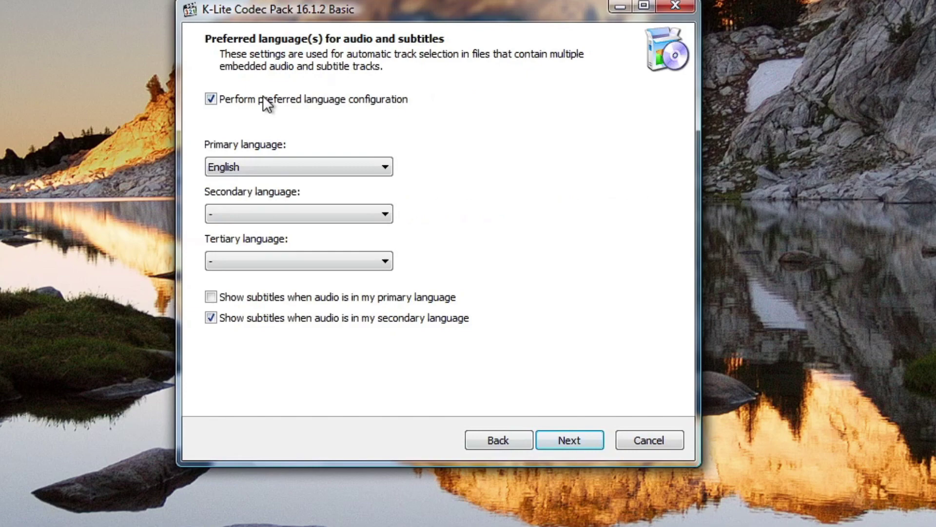
pyautogui.click(559, 441)
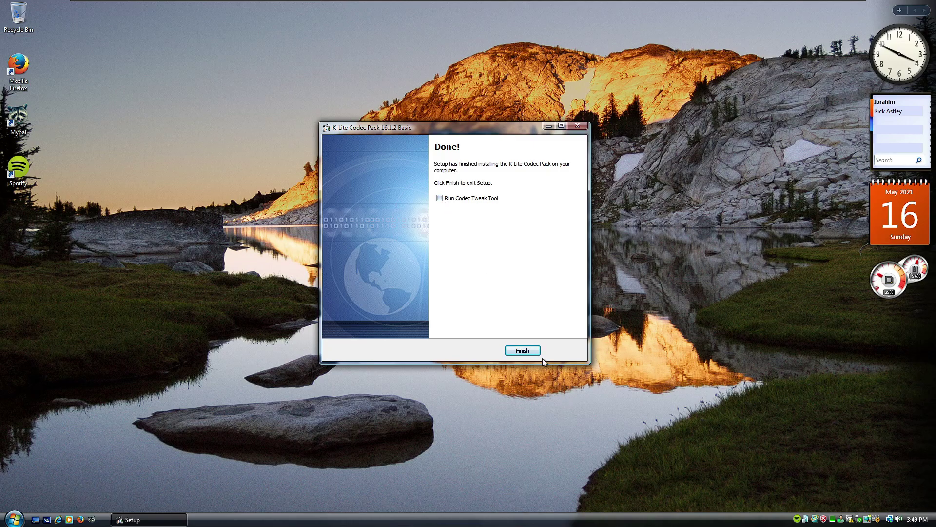
pyautogui.click(535, 351)
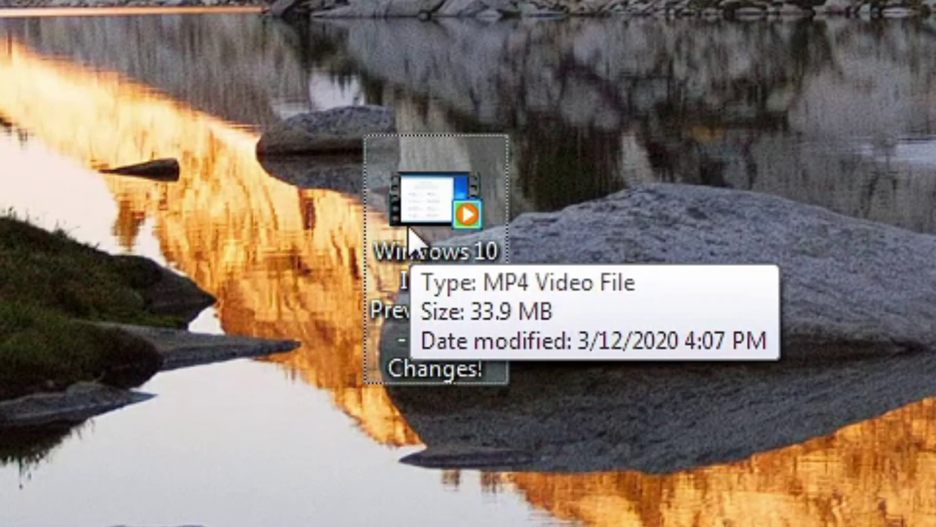
# - Play the Windows 10 Insider Preview MP4 in Windows Media Player, then close the player
pyautogui.doubleClick(397, 197)
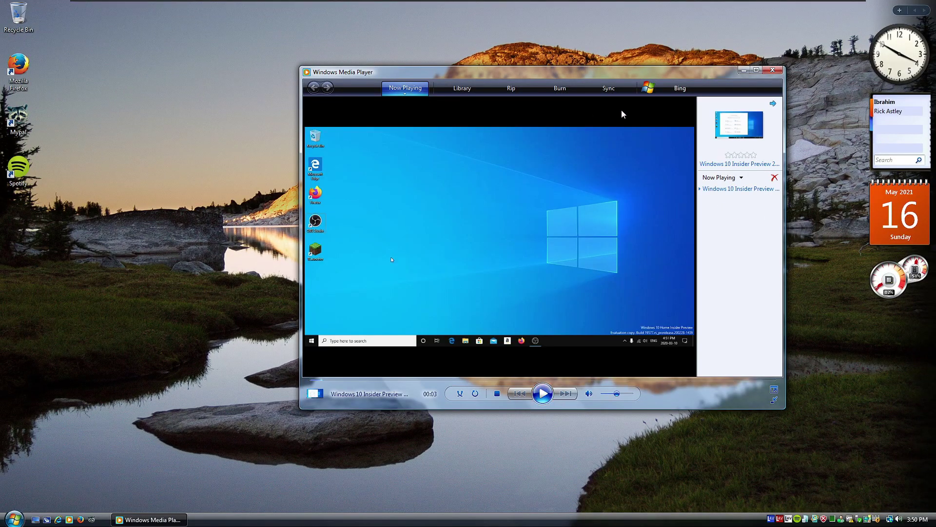
pyautogui.moveTo(565, 76); pyautogui.dragTo(402, 53)
pyautogui.hotkey('alt', 'F4')
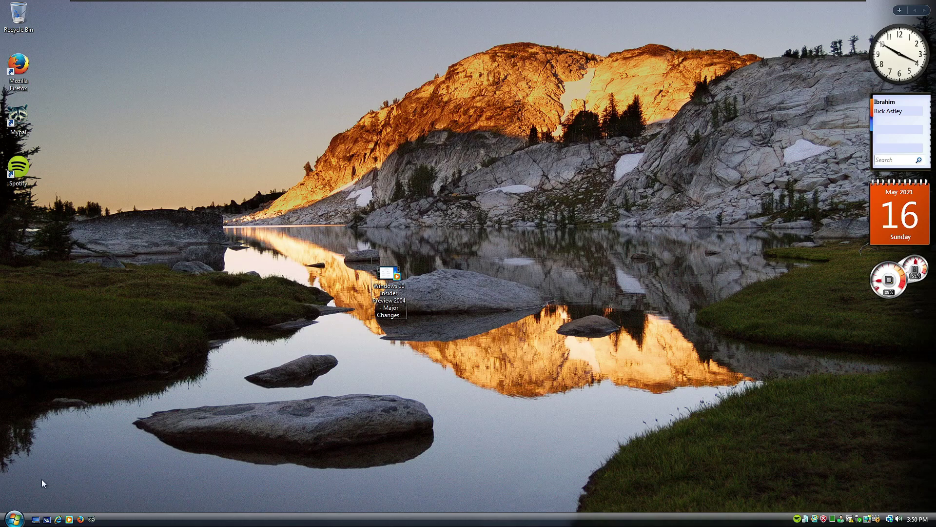
# - Permanently delete the Windows 10 Insider Preview MP4 from the desktop with Shift+Delete
pyautogui.click(372, 260)
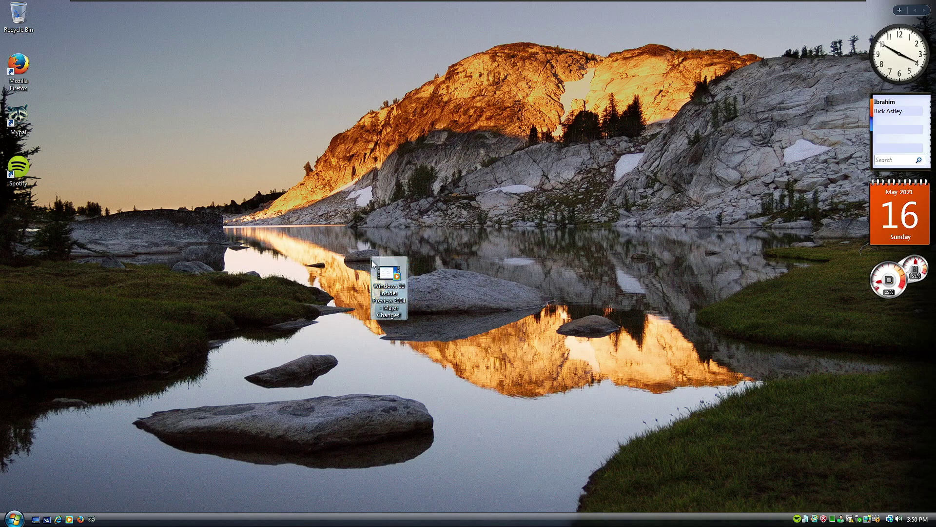
pyautogui.hotkey('shift', 'Delete')
pyautogui.press('Return')
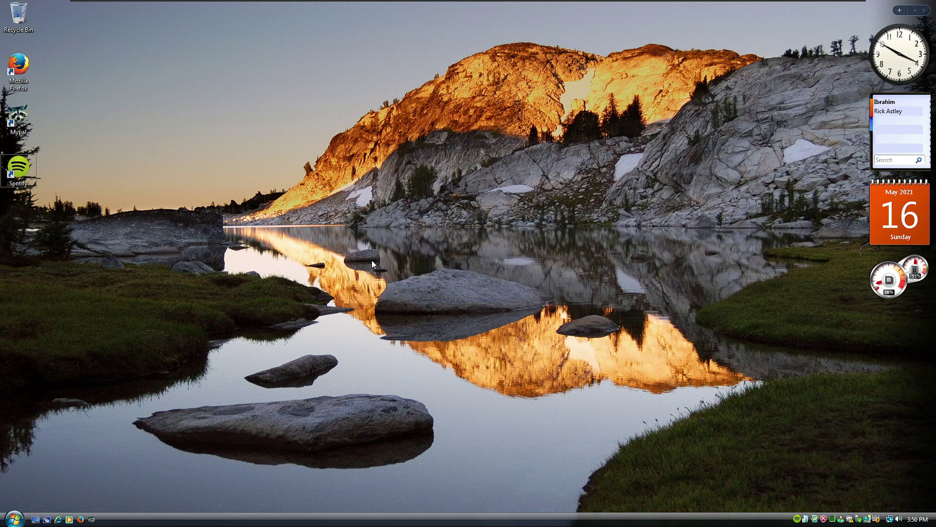